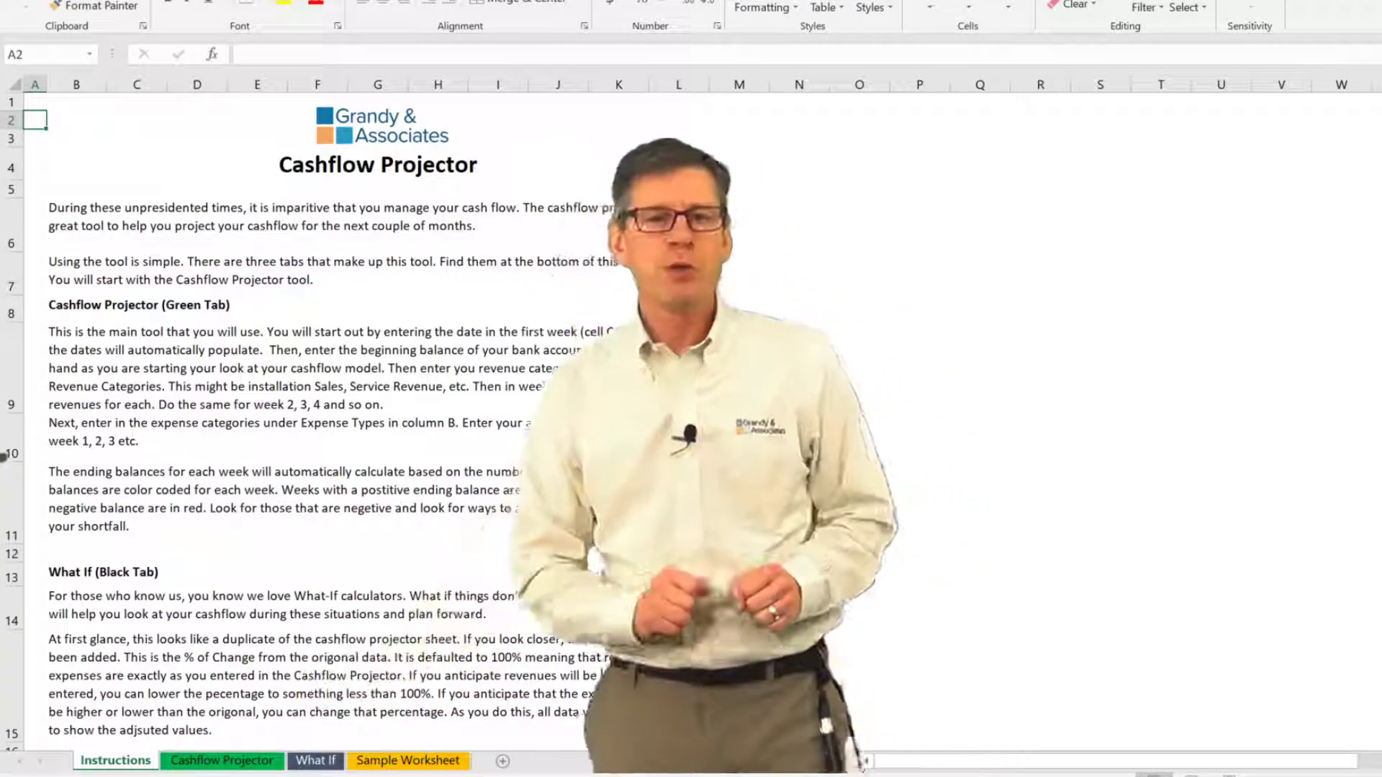
On the Cashflow Projector sheet, set the first week's date to 5/6/2020 and its beginning bank balance to 35000.
{"action": "left_click", "coordinate": [244, 763]}
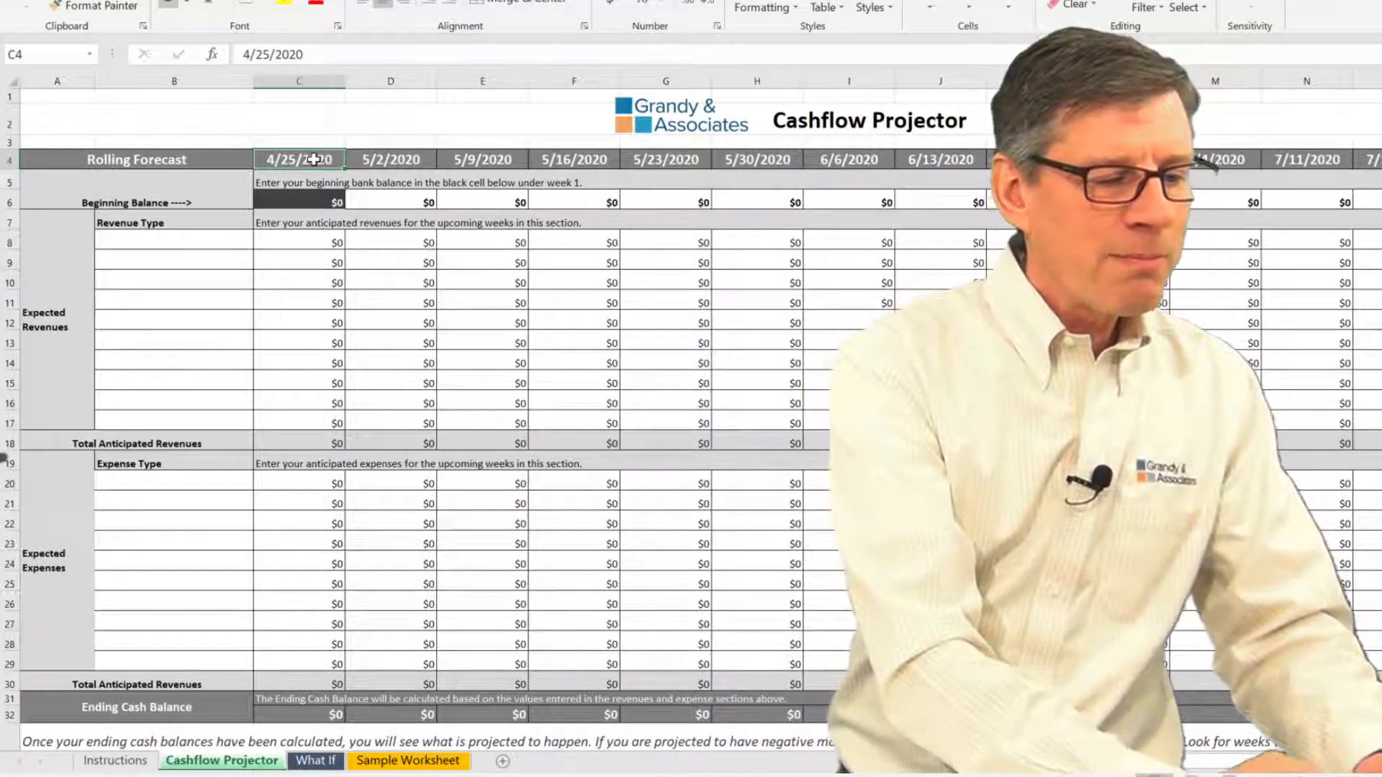
{"action": "type", "text": "5"}
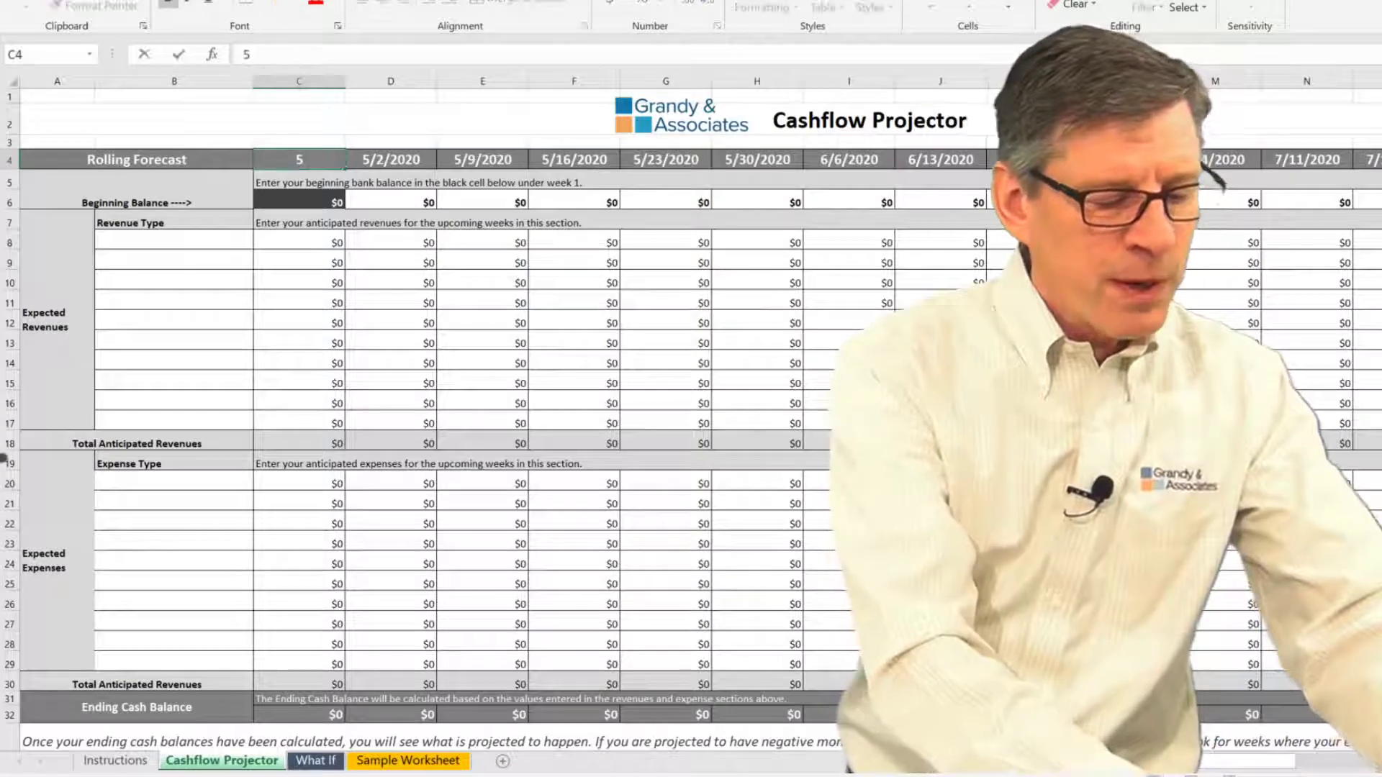
{"action": "type", "text": "/6/2020"}
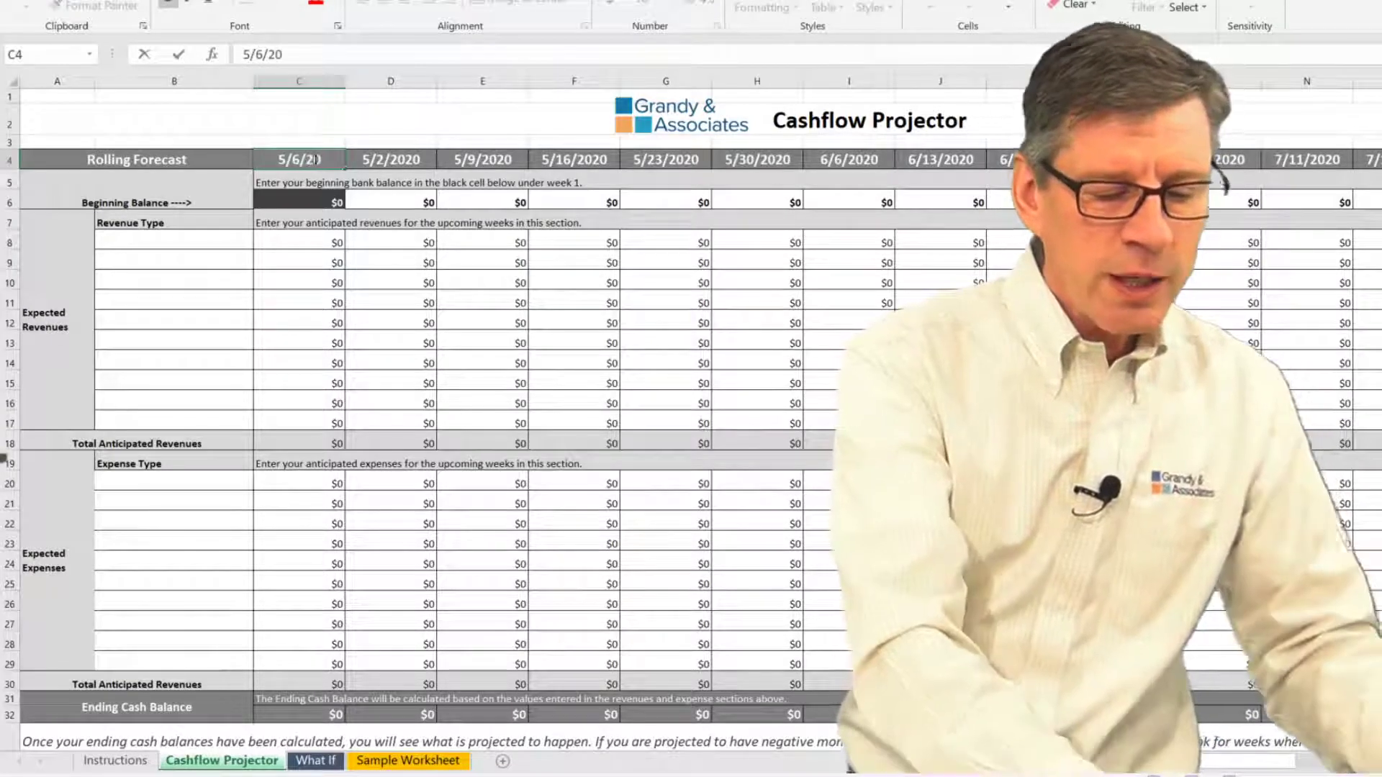
{"action": "key", "text": "Return"}
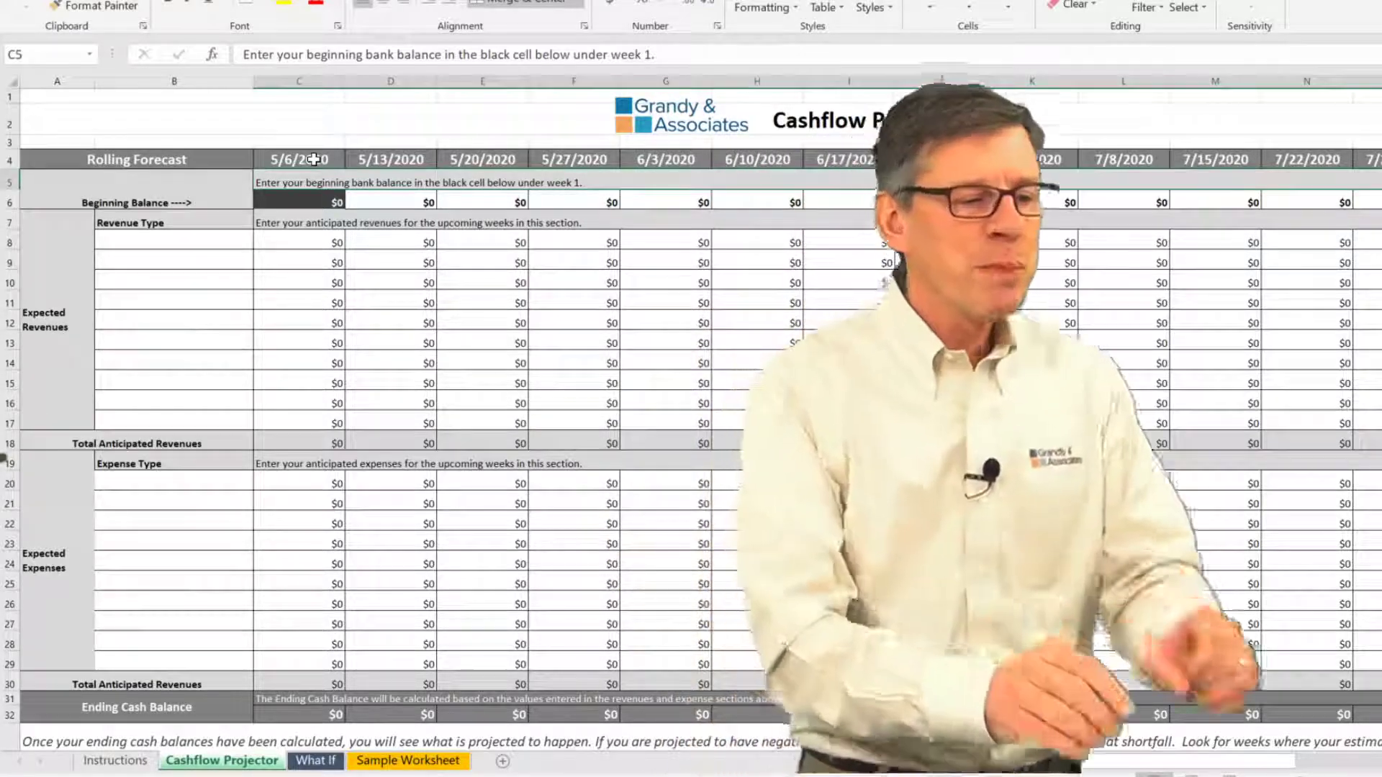
{"action": "left_click", "coordinate": [299, 205]}
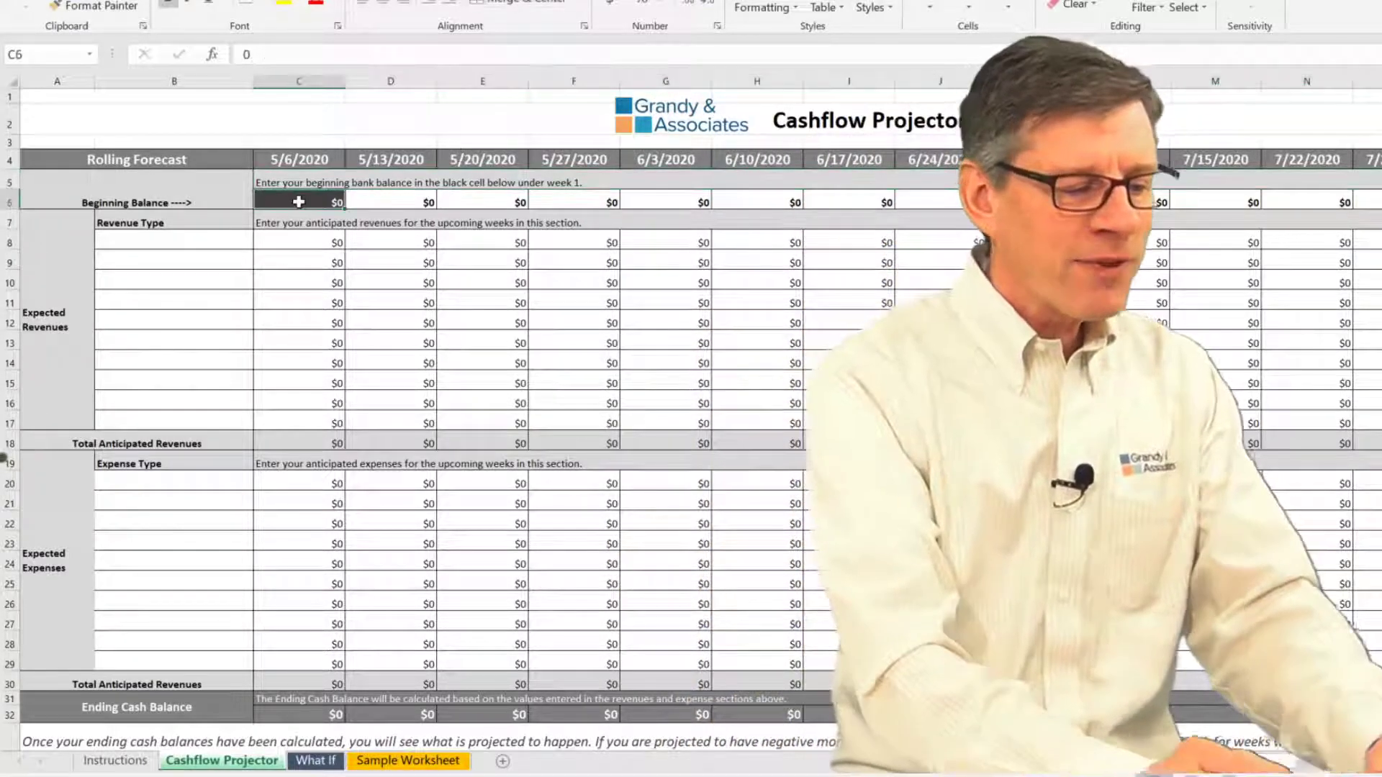
{"action": "type", "text": "35000"}
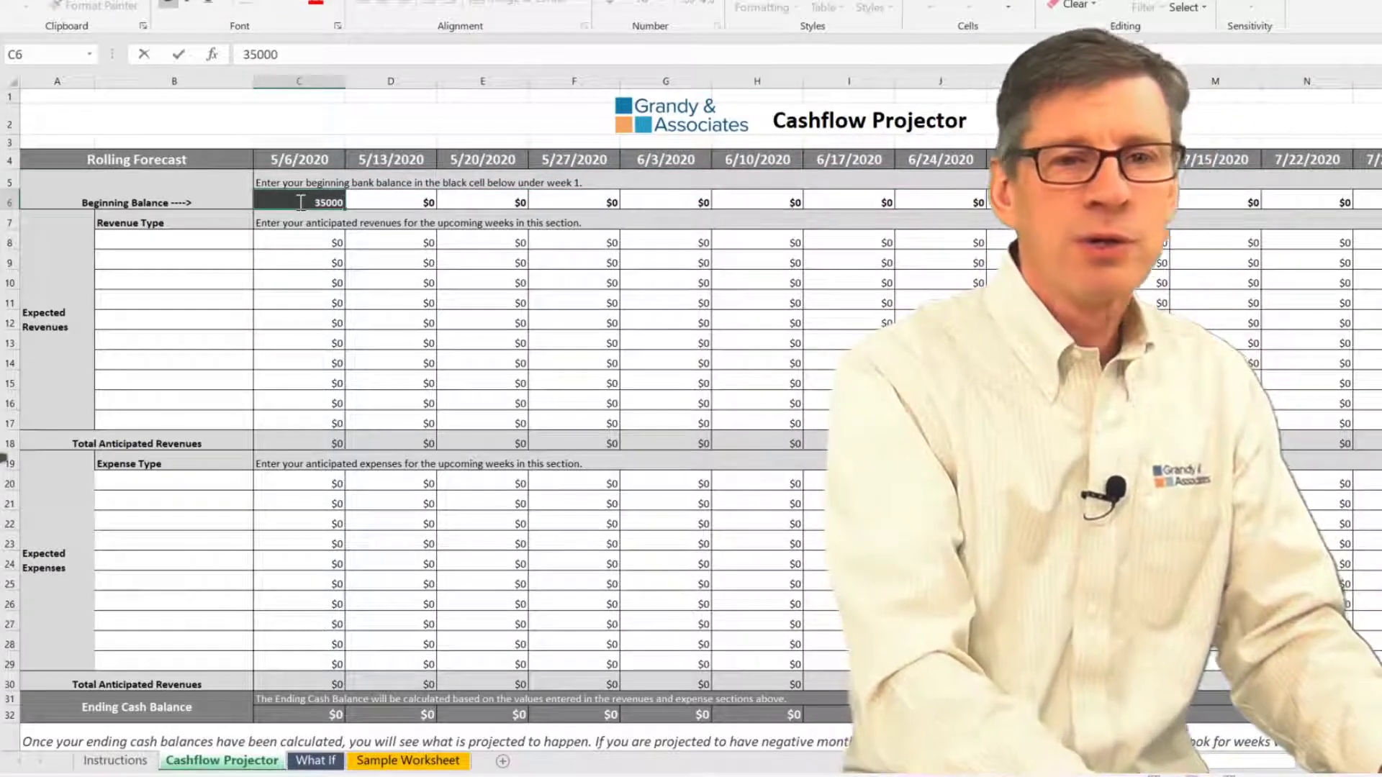
{"action": "key", "text": "Return"}
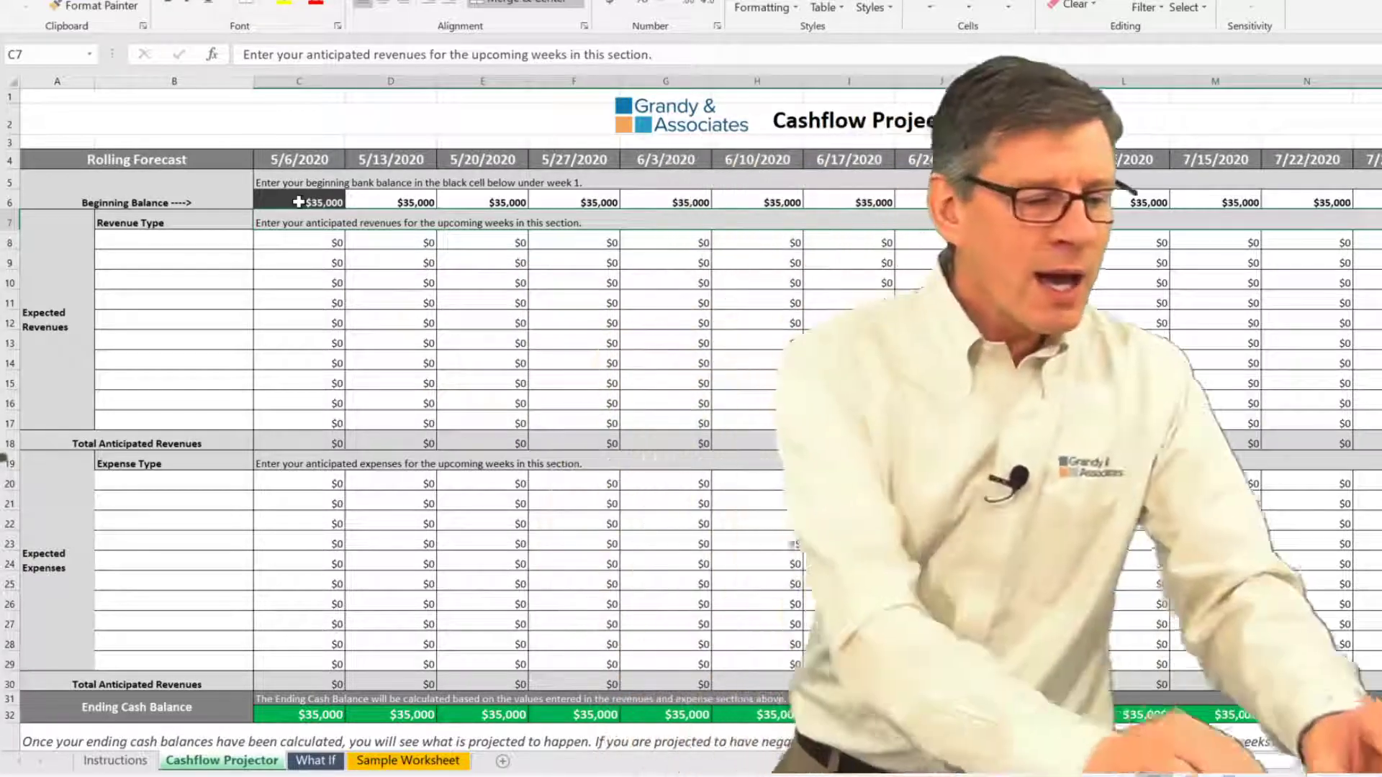
Copy the four revenue types with their weekly amounts from the Sample Worksheet into the Cashflow Projector's revenue section, starting at B8.
{"action": "left_click", "coordinate": [404, 761]}
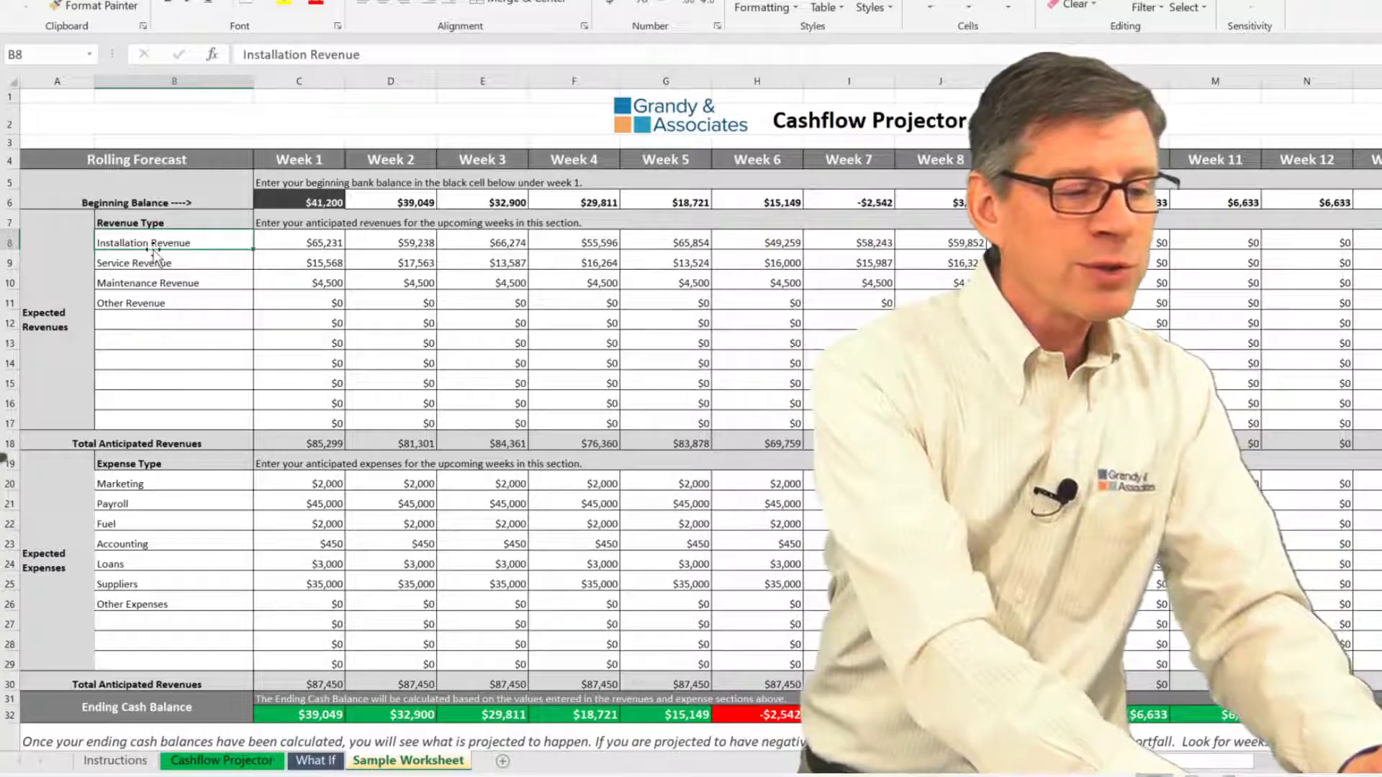
{"action": "left_click_drag", "start_coordinate": [151, 243], "coordinate": [821, 322]}
{"action": "left_click_drag", "start_coordinate": [936, 323], "coordinate": [936, 303]}
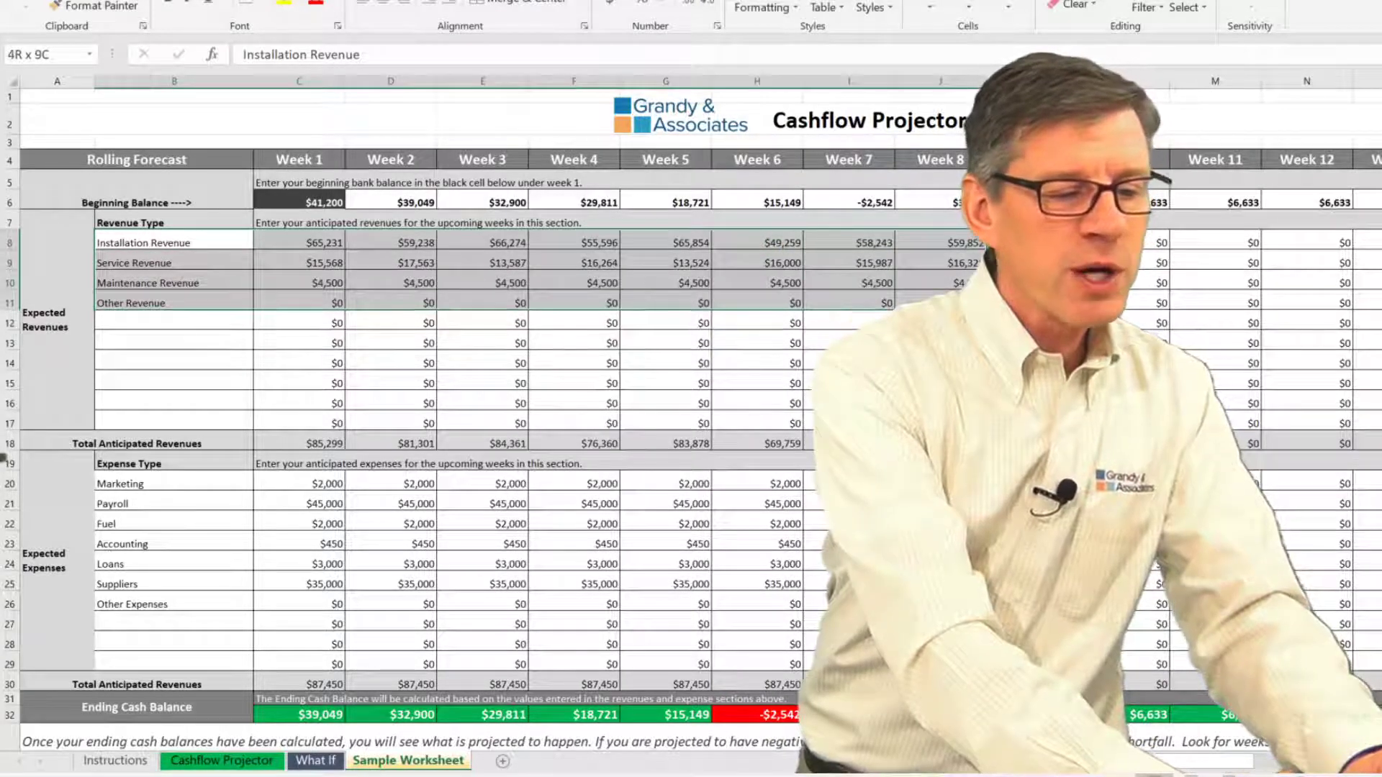
{"action": "key", "text": "ctrl+c"}
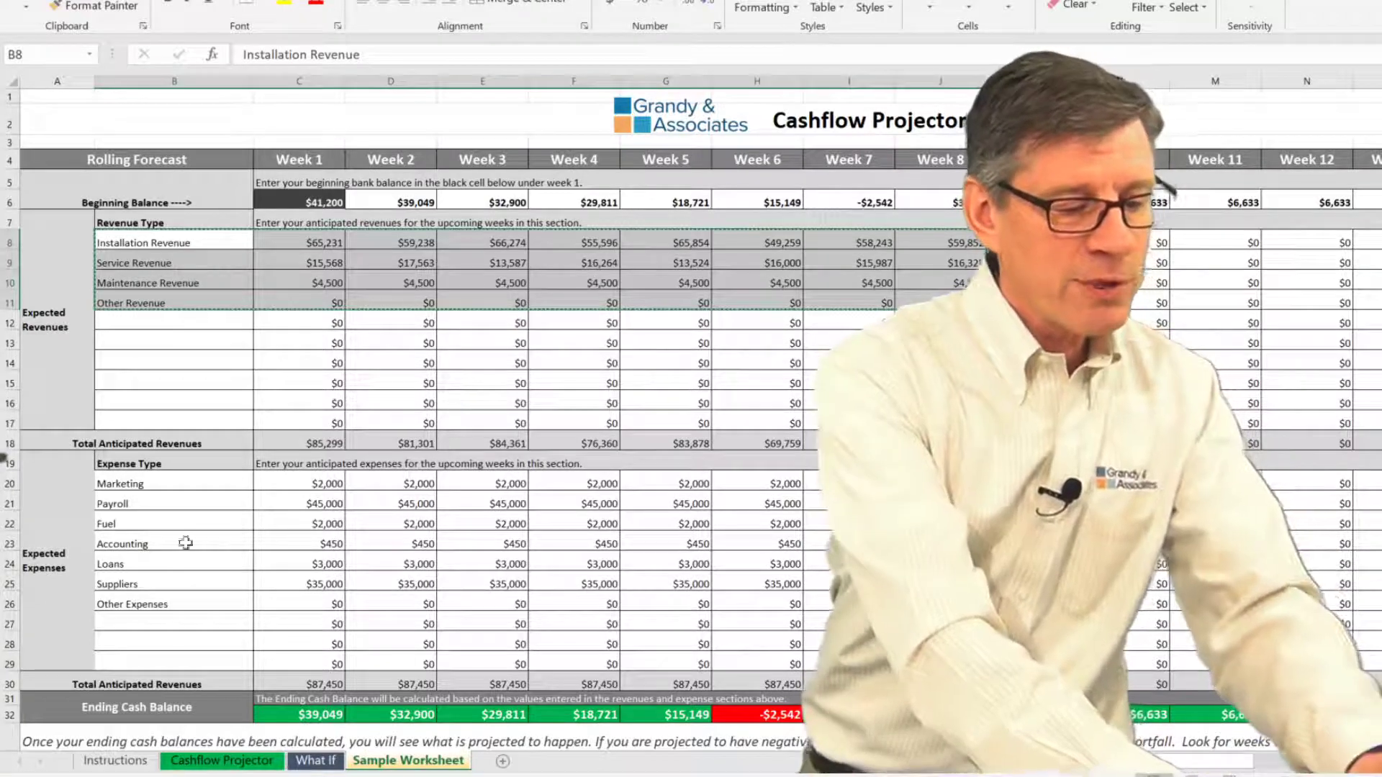
{"action": "left_click", "coordinate": [257, 763]}
{"action": "left_click", "coordinate": [177, 240]}
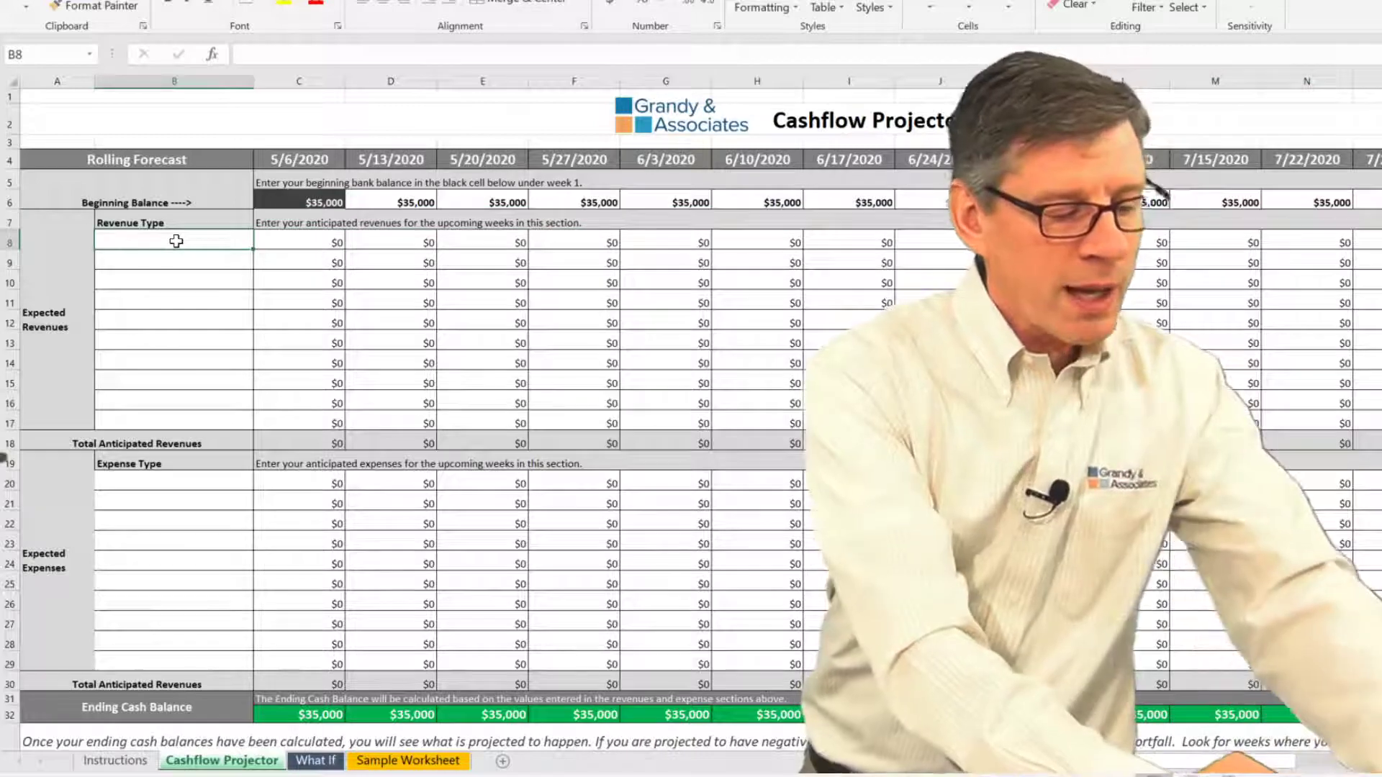
{"action": "key", "text": "ctrl+v"}
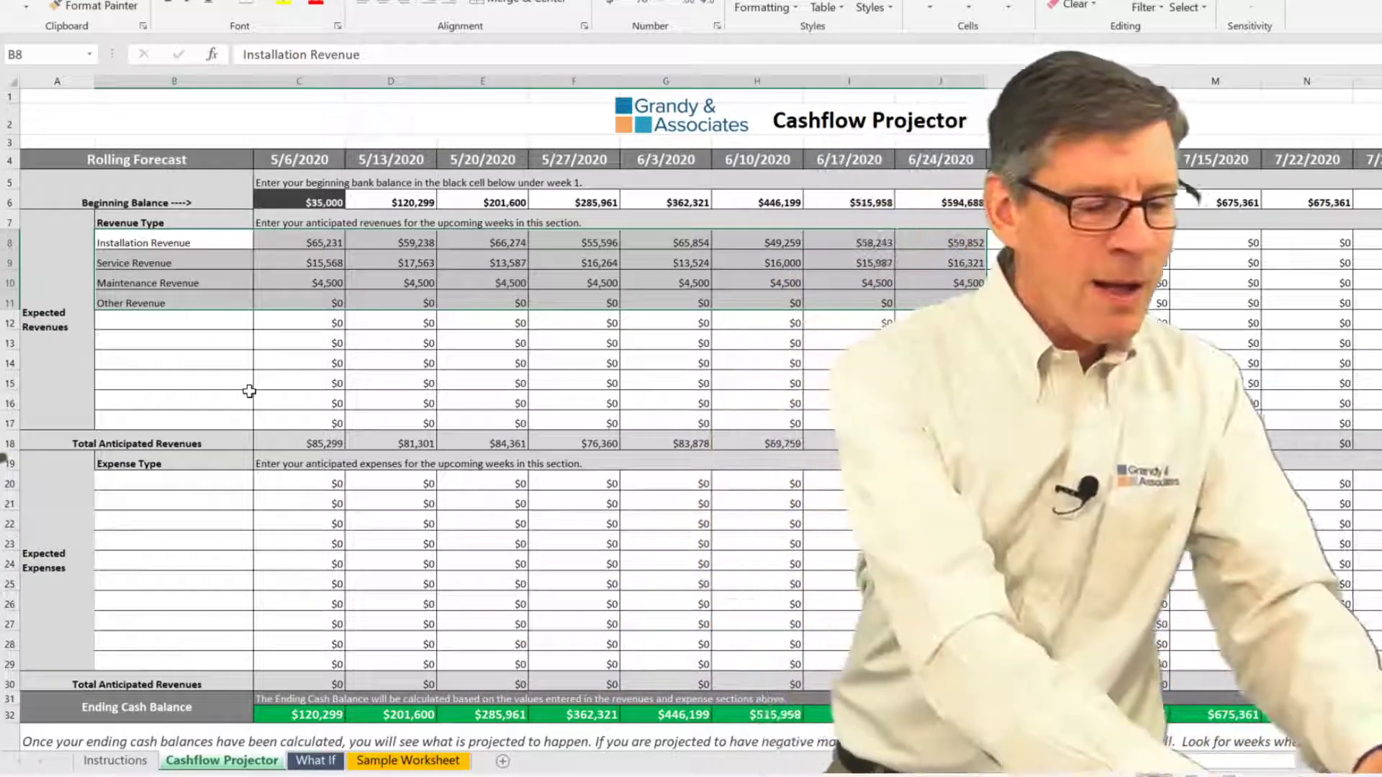
Copy the expense rows from Marketing to Other Expenses with their weekly amounts from the Sample Worksheet into the Cashflow Projector at B20.
{"action": "left_click", "coordinate": [429, 764]}
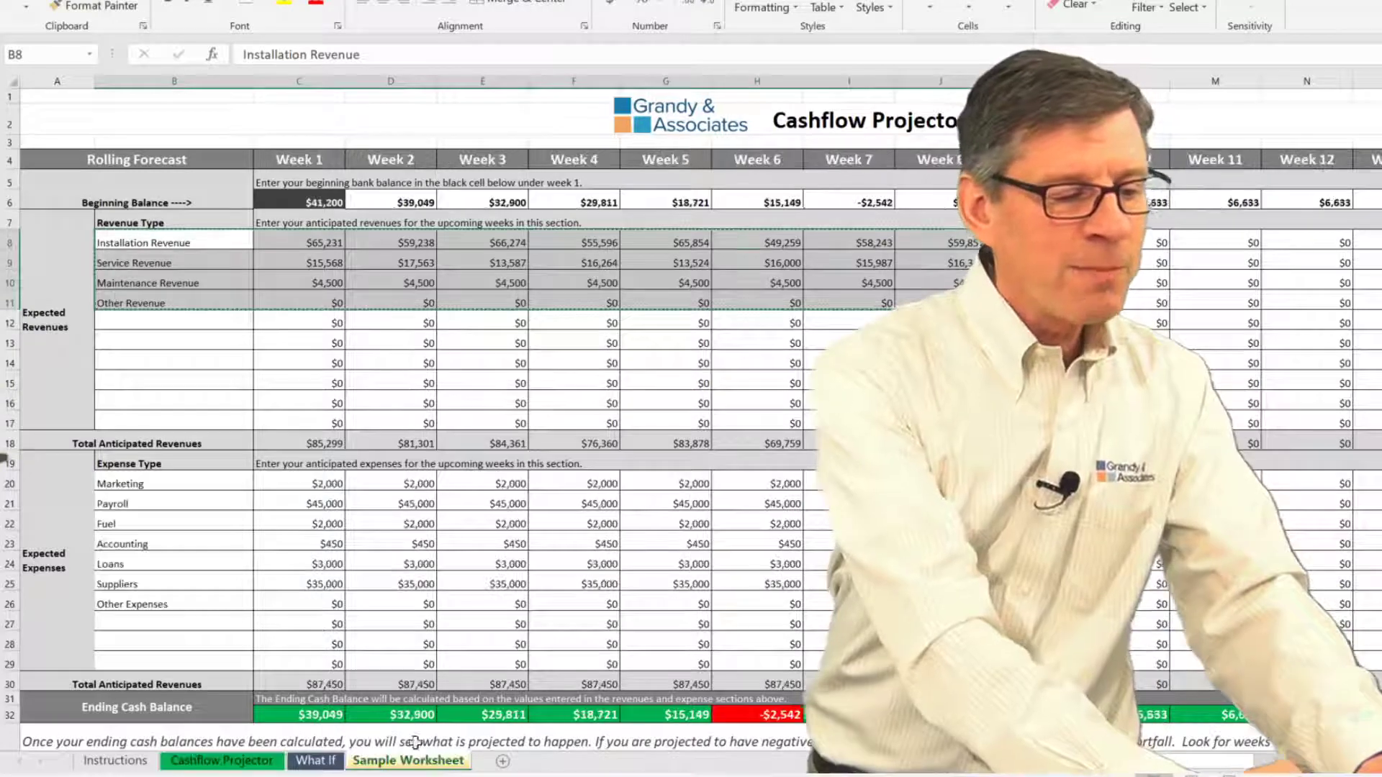
{"action": "left_click_drag", "start_coordinate": [137, 483], "coordinate": [1029, 604]}
{"action": "key", "text": "ctrl+c"}
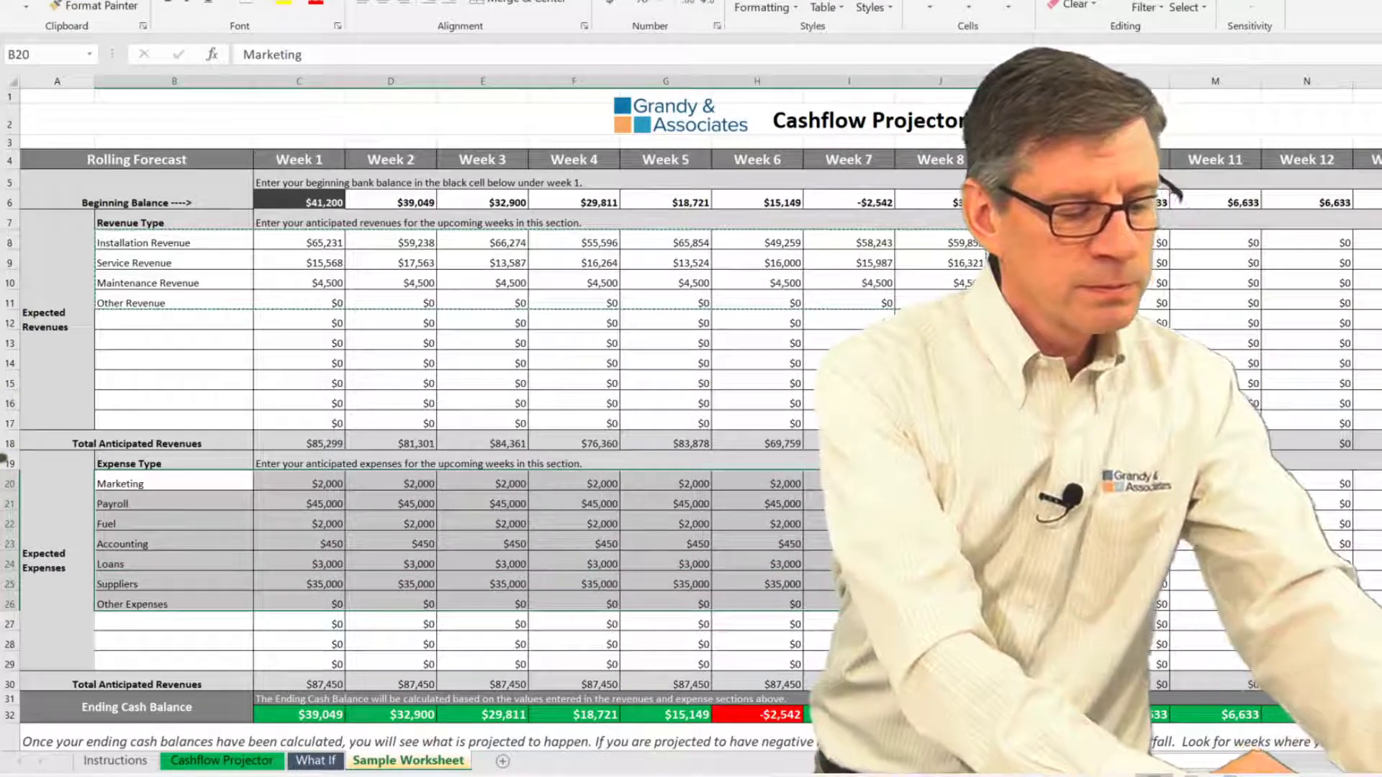
{"action": "left_click", "coordinate": [233, 763]}
{"action": "left_click", "coordinate": [180, 482]}
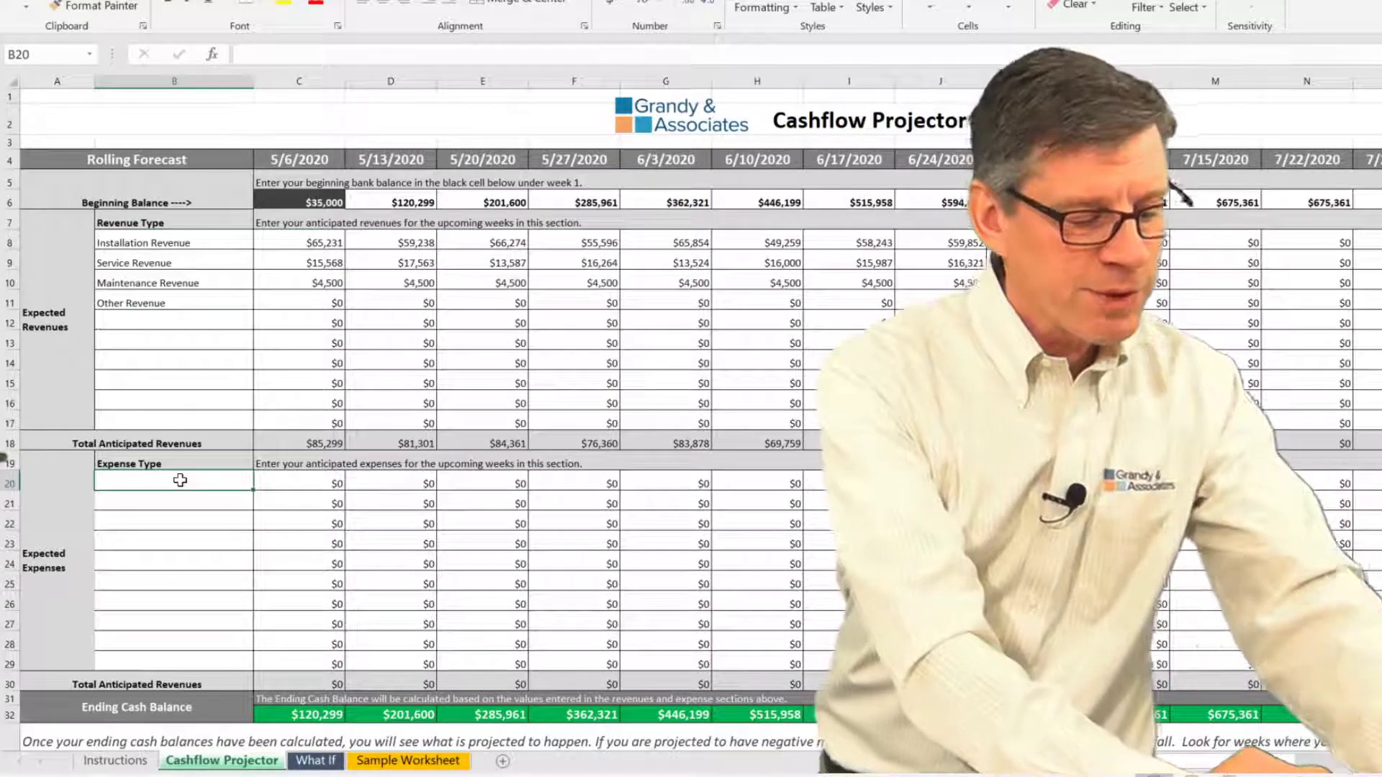
{"action": "key", "text": "ctrl+v"}
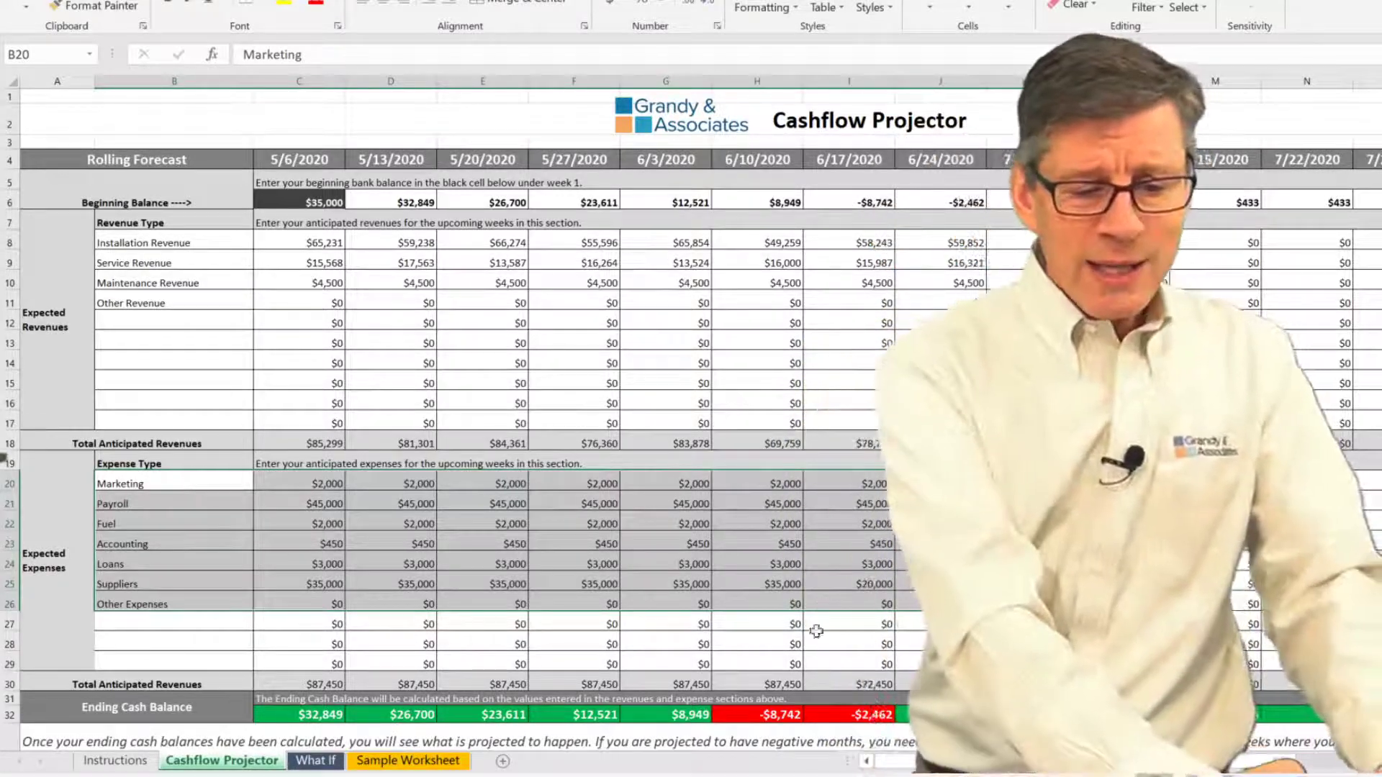
Add another week to the forecast by copying the 8/19/2020 column R and pasting it into column S.
{"action": "scroll", "coordinate": [461, 432], "scroll_direction": "right", "scroll_amount": 3}
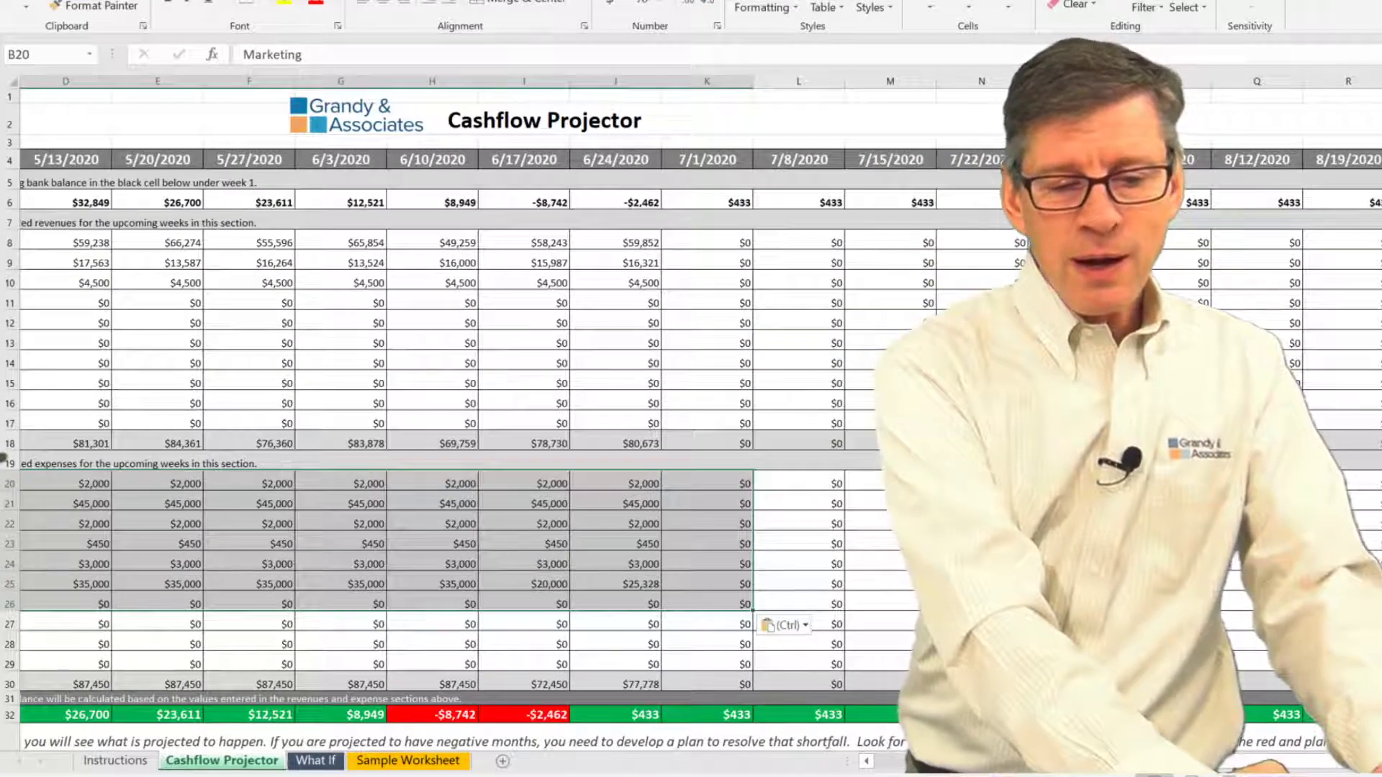
{"action": "scroll", "coordinate": [461, 432], "scroll_direction": "right", "scroll_amount": 1}
{"action": "scroll", "coordinate": [461, 432], "scroll_direction": "right", "scroll_amount": 1}
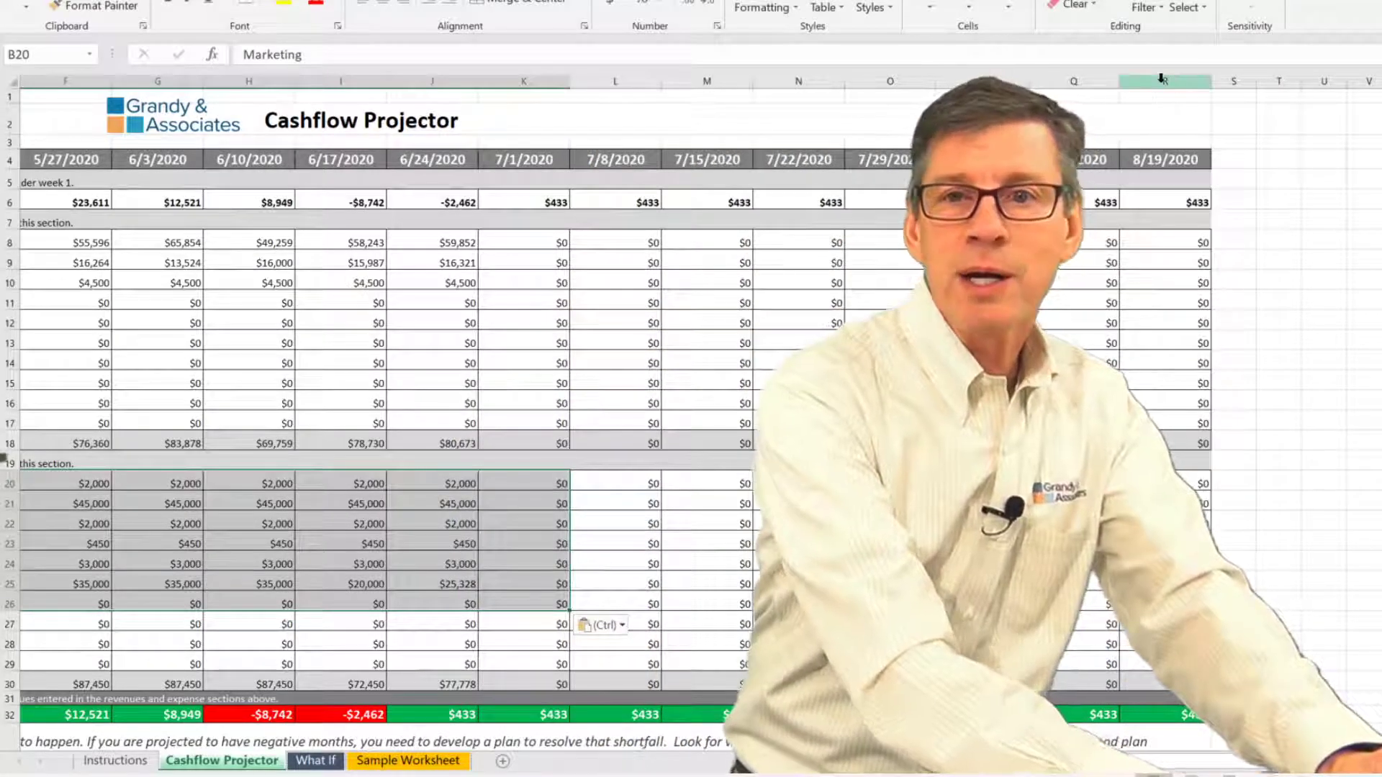
{"action": "left_click", "coordinate": [1161, 79]}
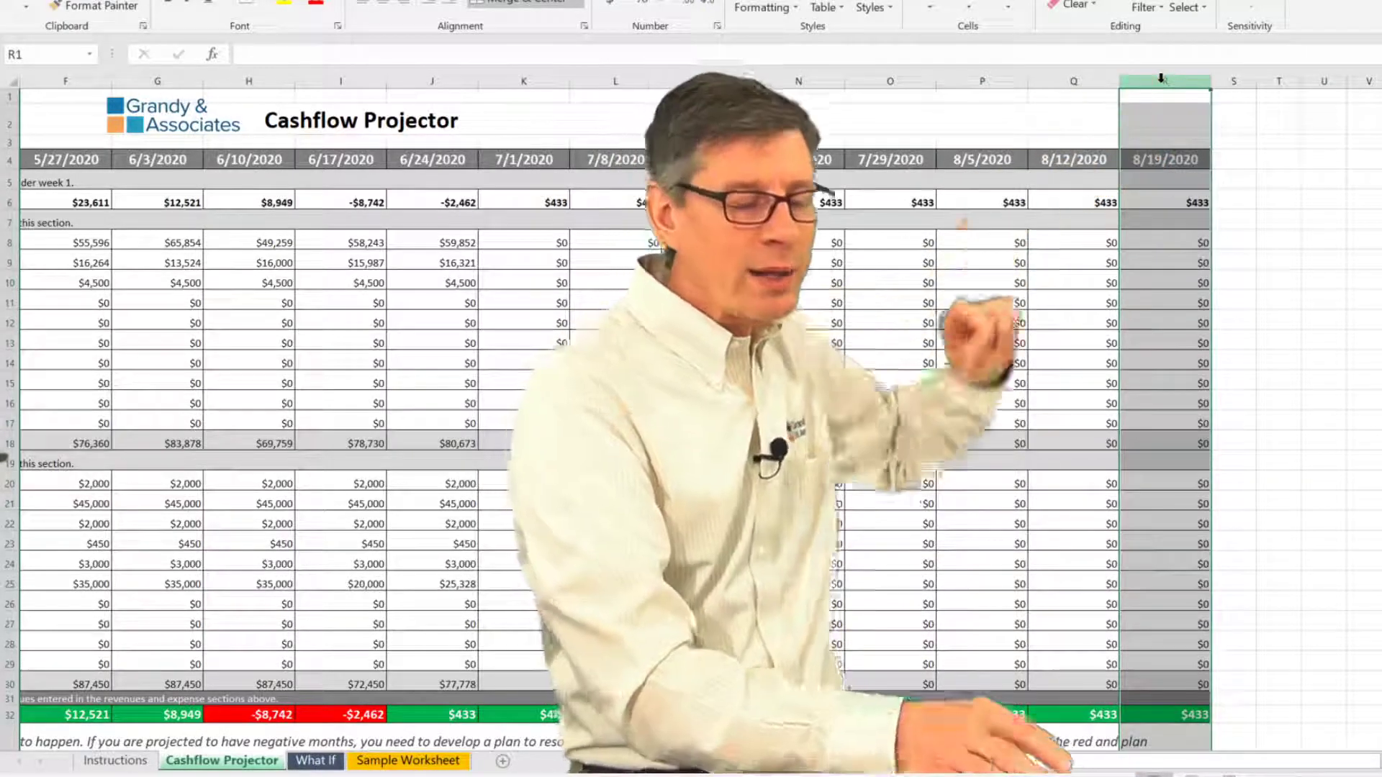
{"action": "right_click", "coordinate": [1162, 79]}
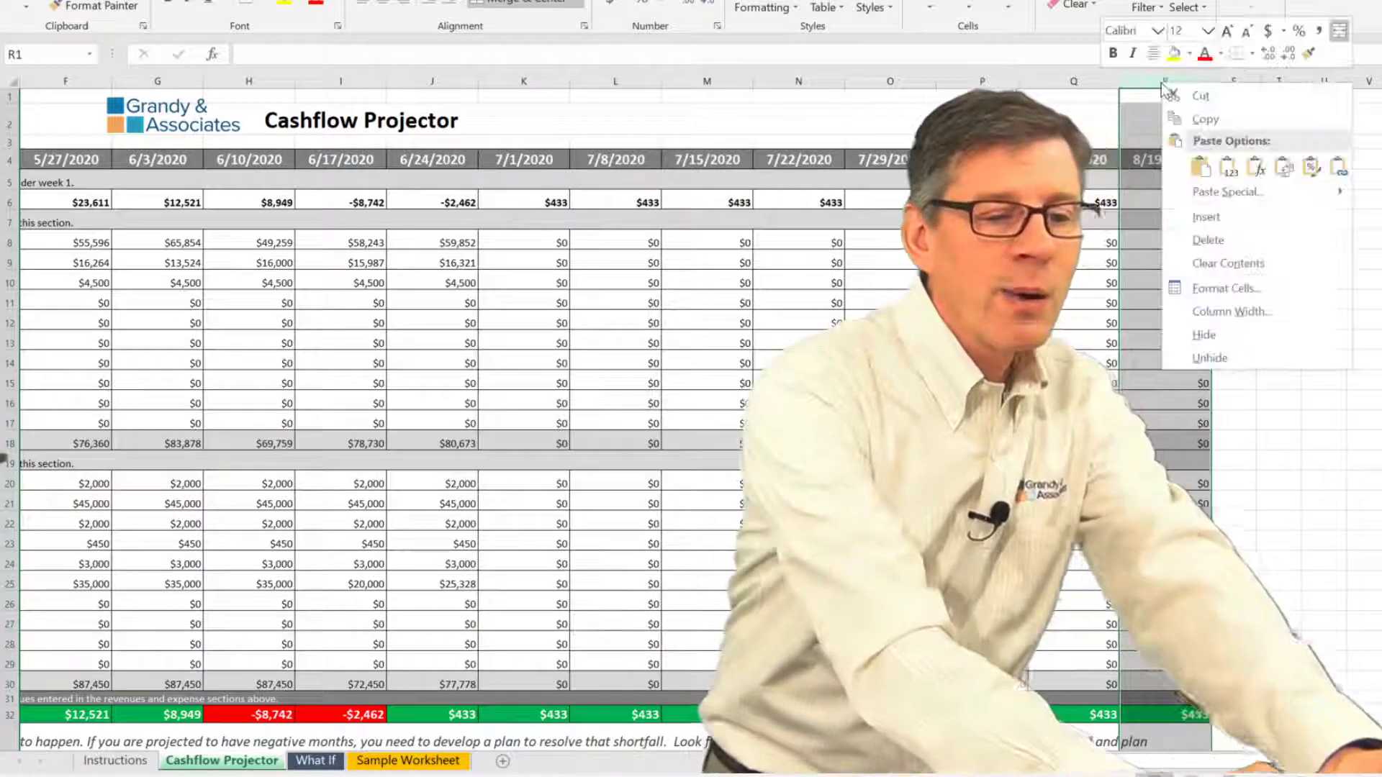
{"action": "left_click", "coordinate": [1195, 119]}
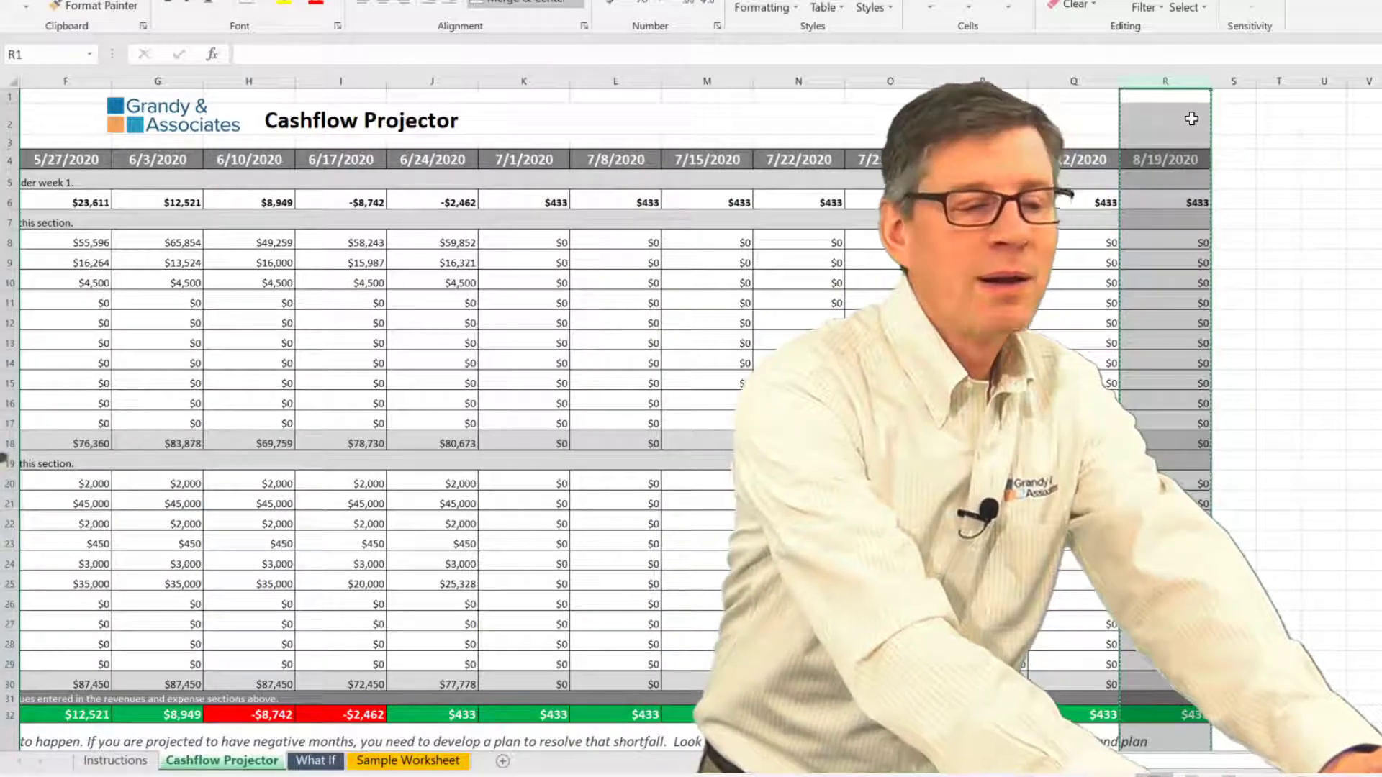
{"action": "left_click", "coordinate": [1232, 101]}
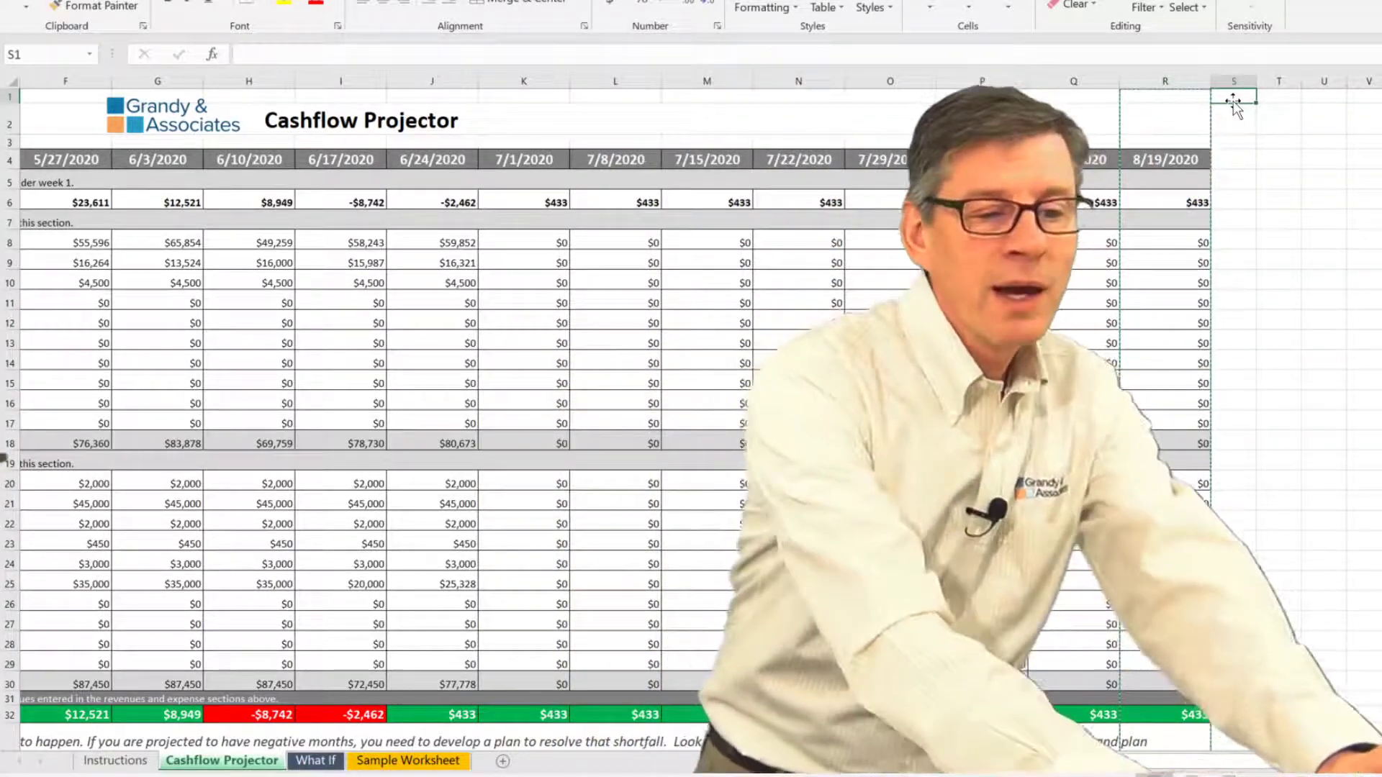
{"action": "right_click", "coordinate": [1232, 98]}
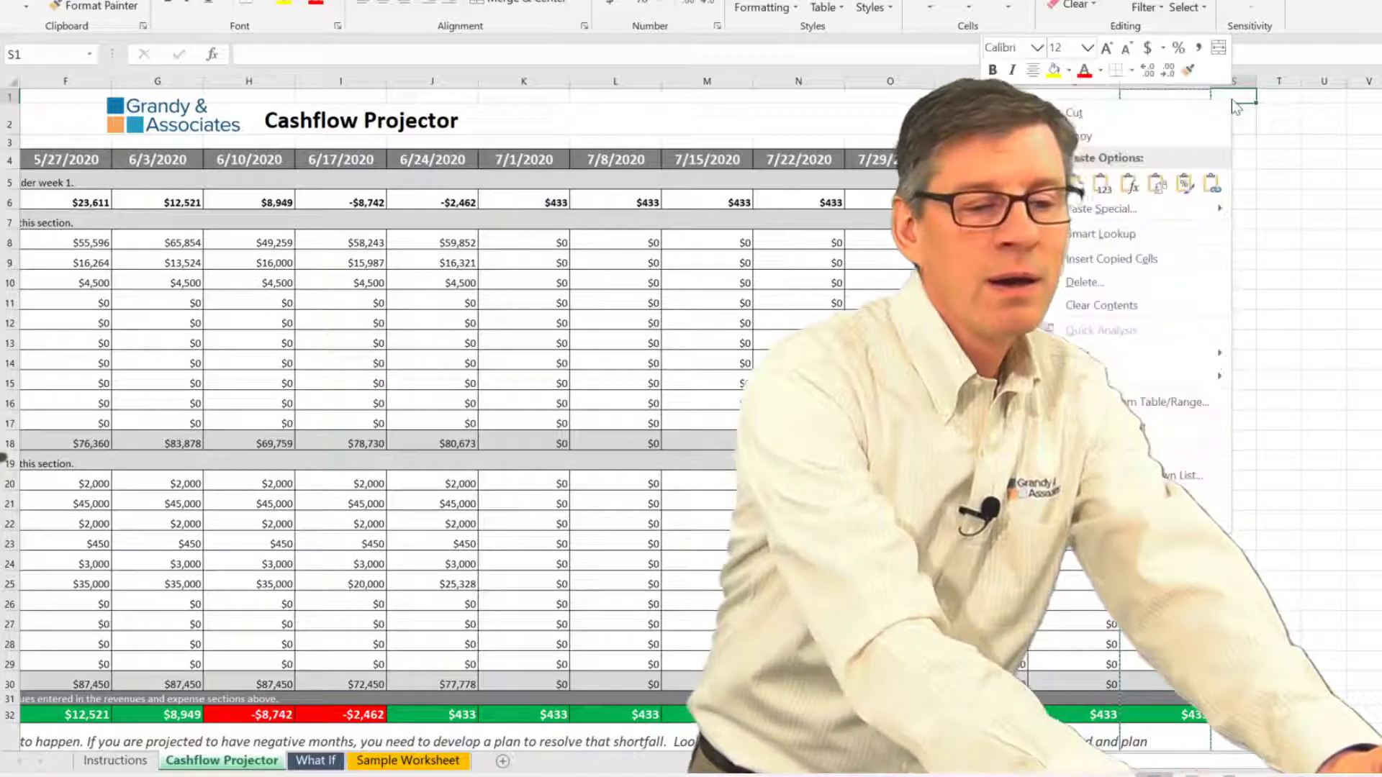
{"action": "left_click", "coordinate": [1076, 186]}
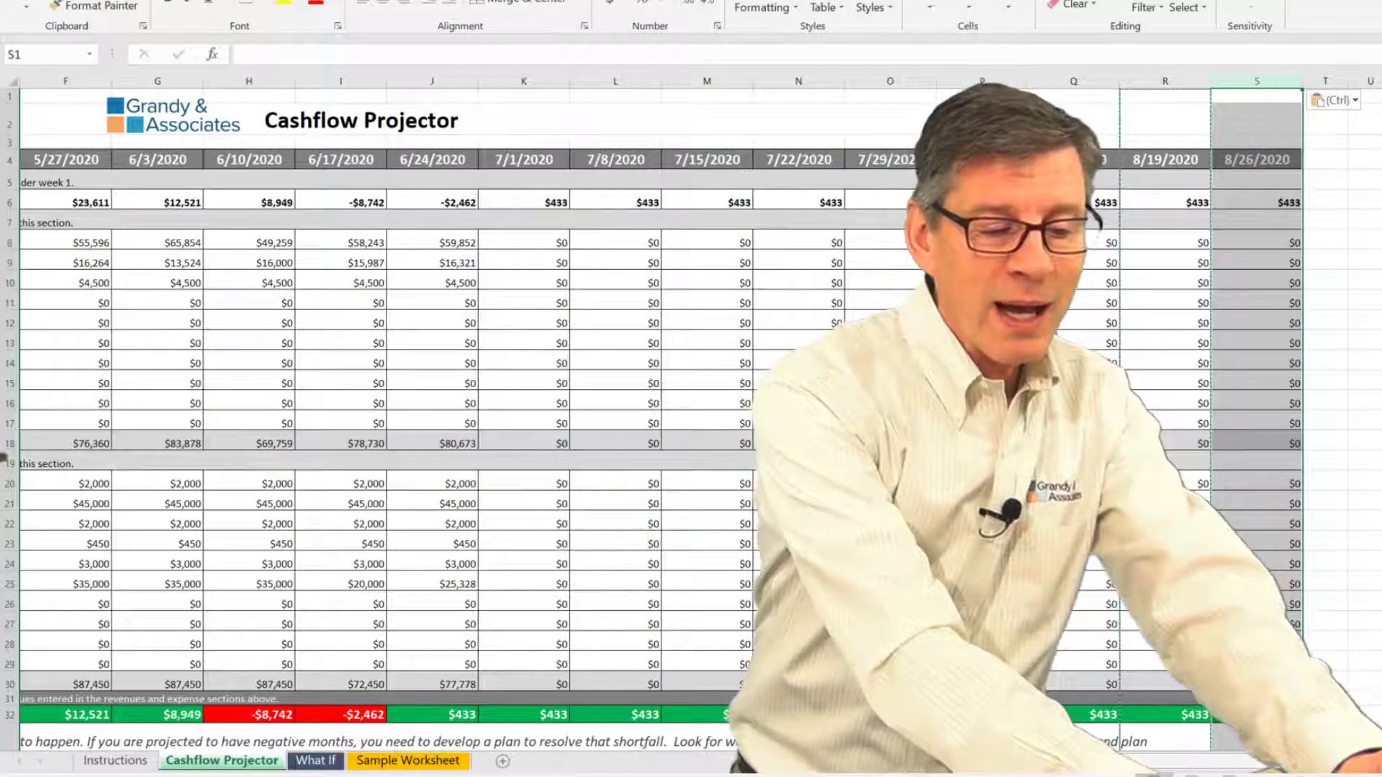
Hide the first two week columns, C and D, on the Cashflow Projector sheet.
{"action": "scroll", "coordinate": [370, 429], "scroll_direction": "left", "scroll_amount": 5}
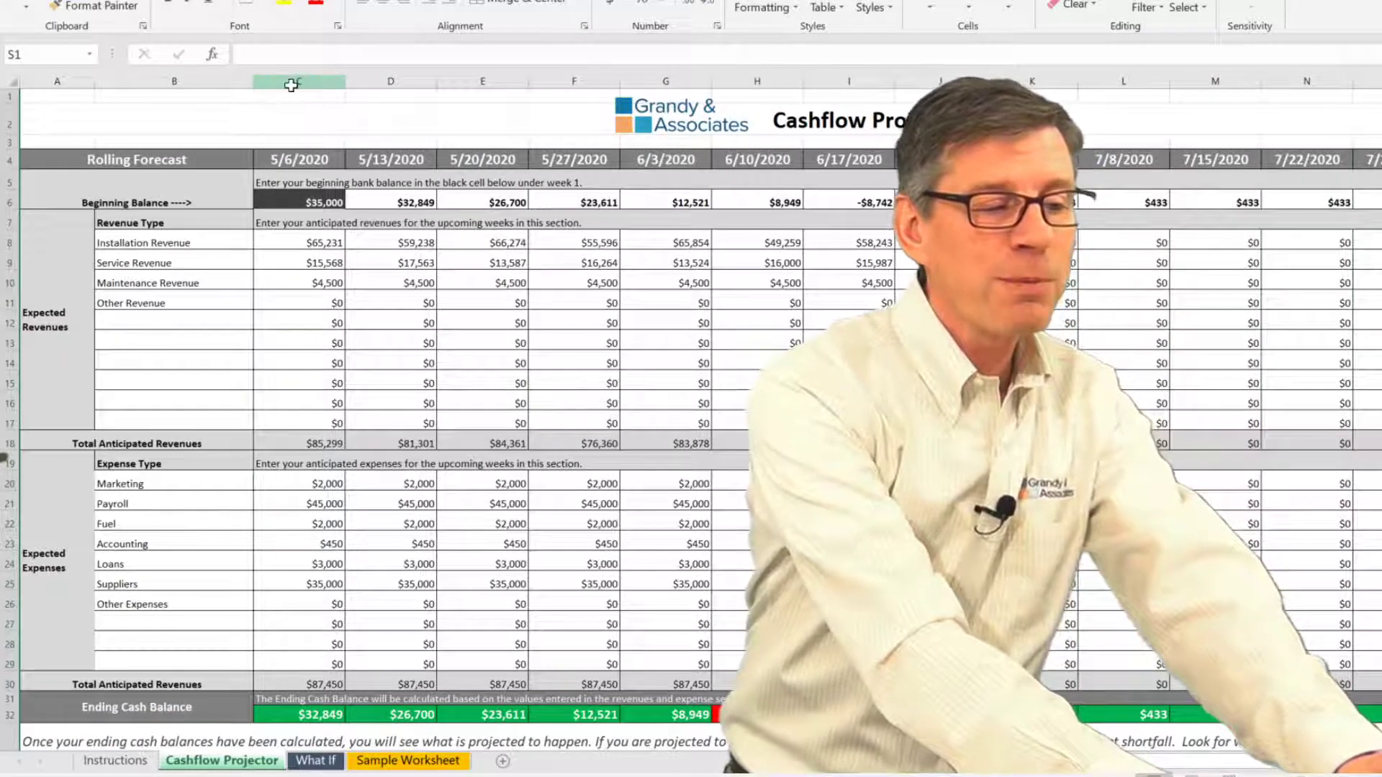
{"action": "left_click_drag", "start_coordinate": [291, 85], "coordinate": [380, 74]}
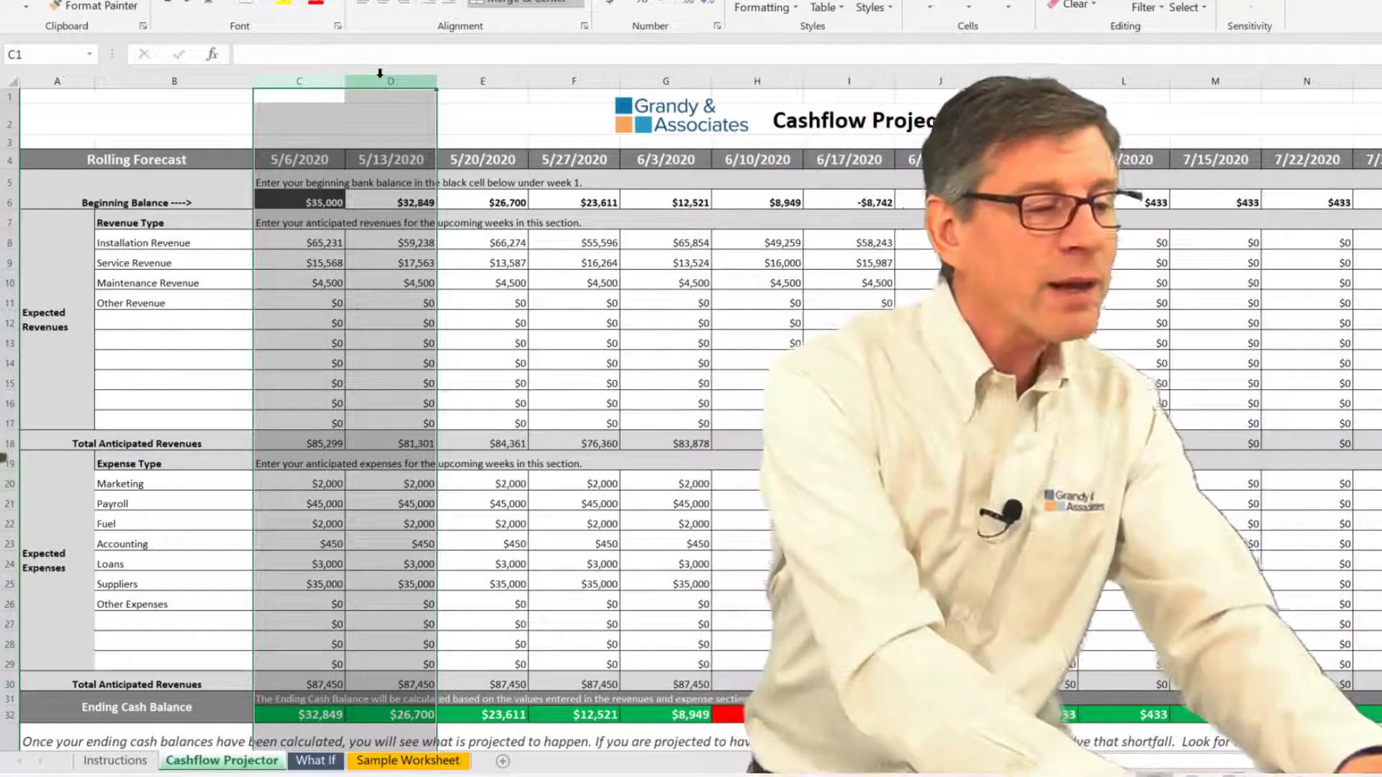
{"action": "right_click", "coordinate": [386, 85]}
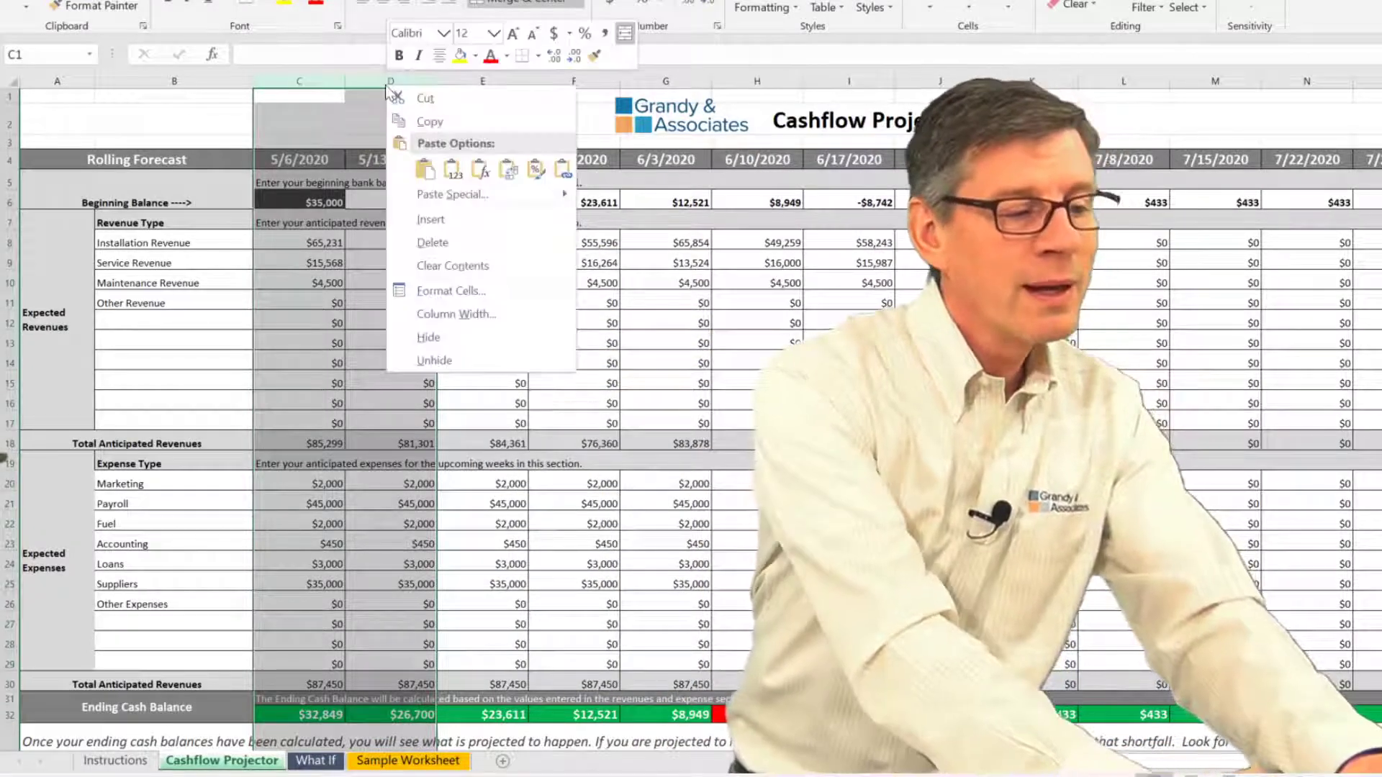
{"action": "left_click", "coordinate": [429, 336]}
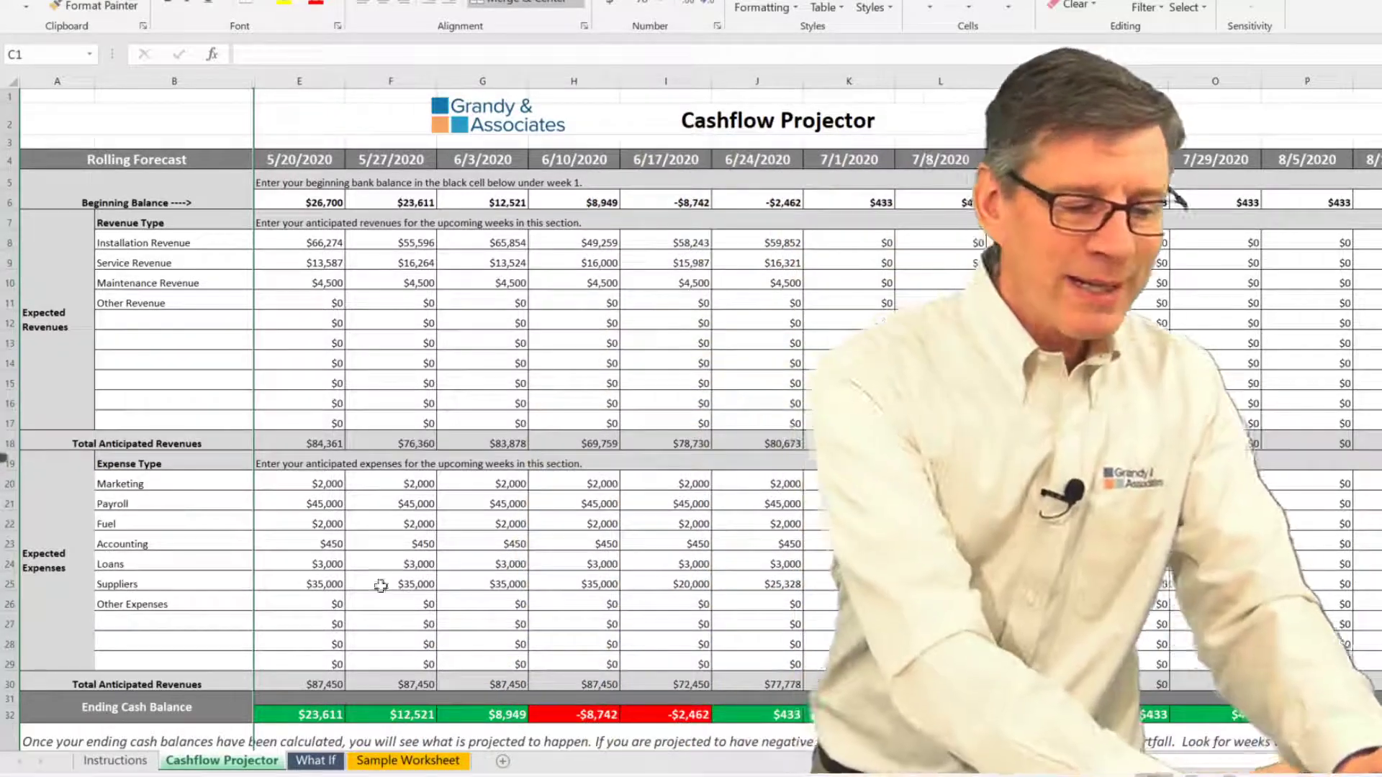
On the What If sheet, set the Installation Revenue percentage of original to 100%.
{"action": "left_click", "coordinate": [322, 761]}
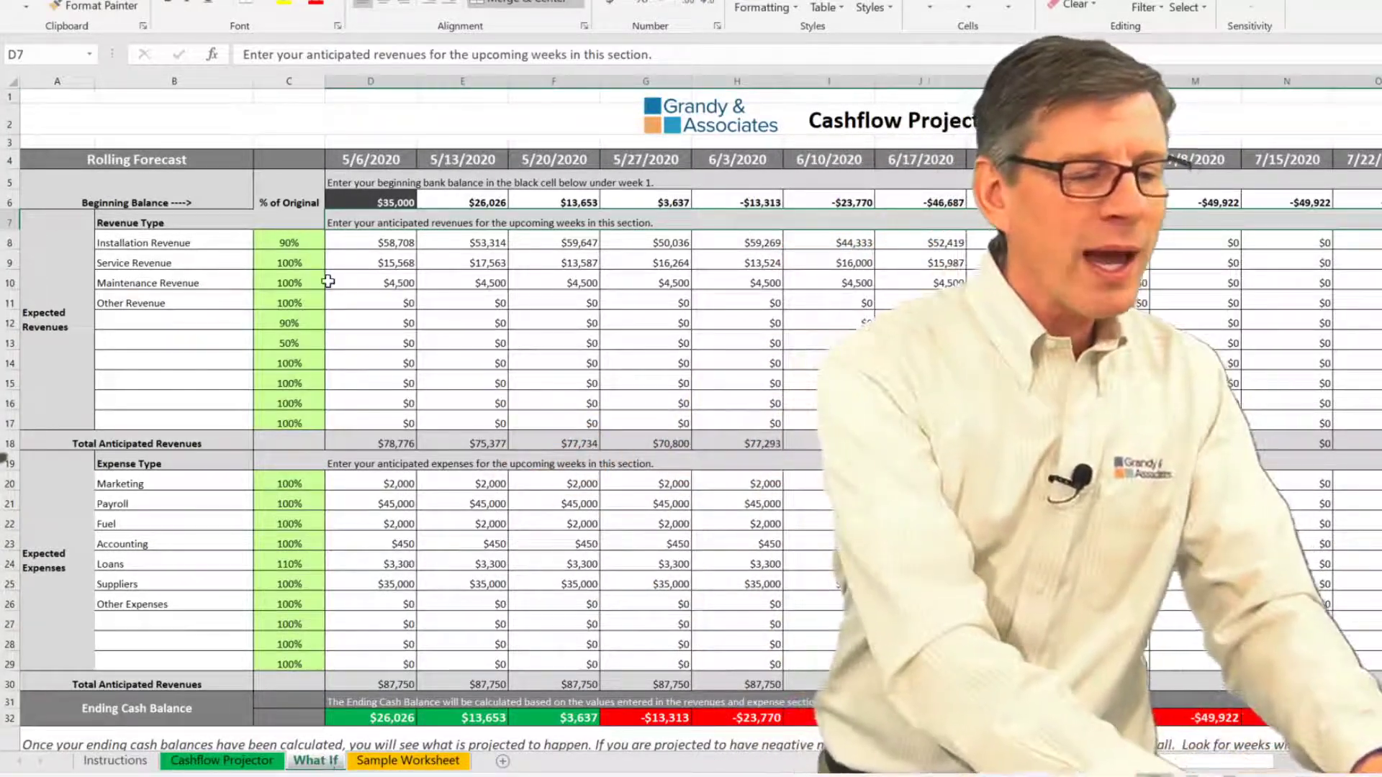
{"action": "left_click", "coordinate": [296, 242]}
{"action": "type", "text": "10"}
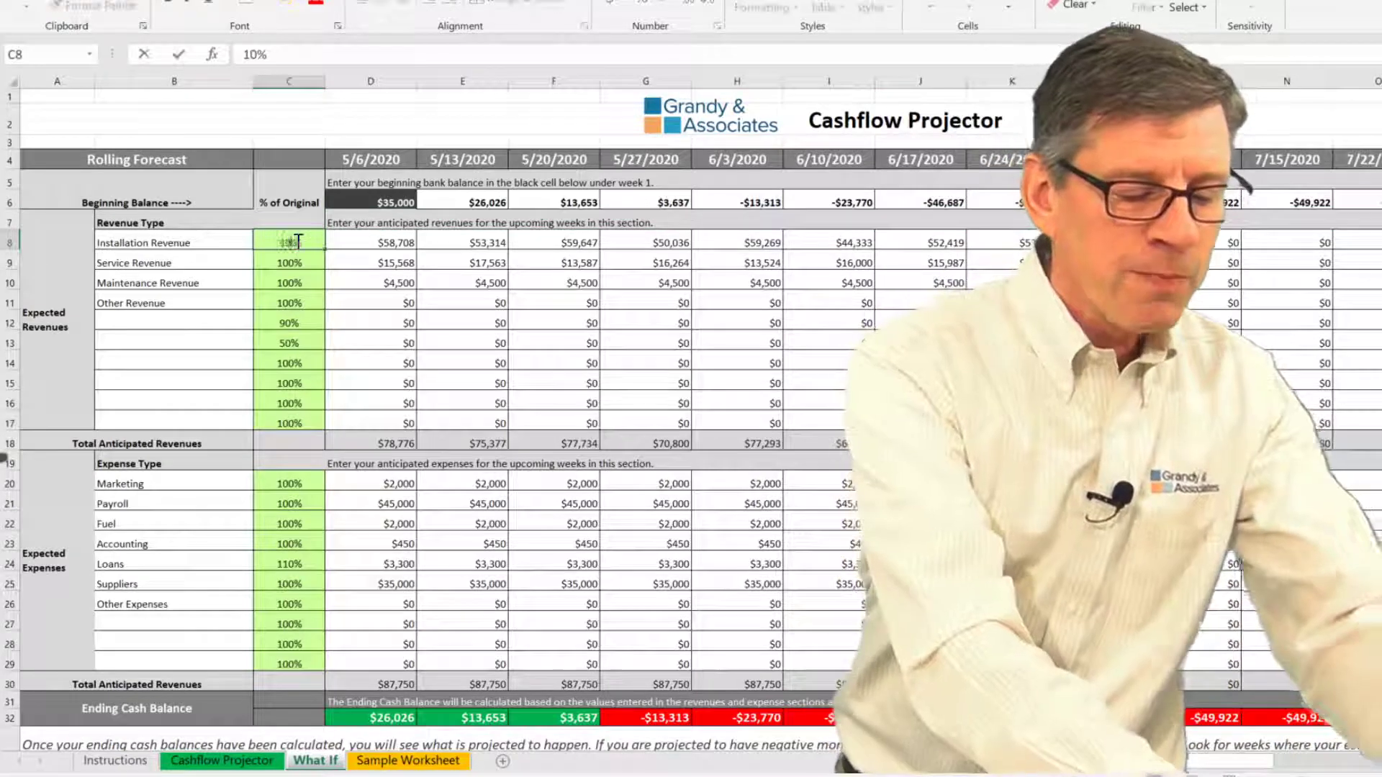
{"action": "type", "text": "0"}
{"action": "key", "text": "Return"}
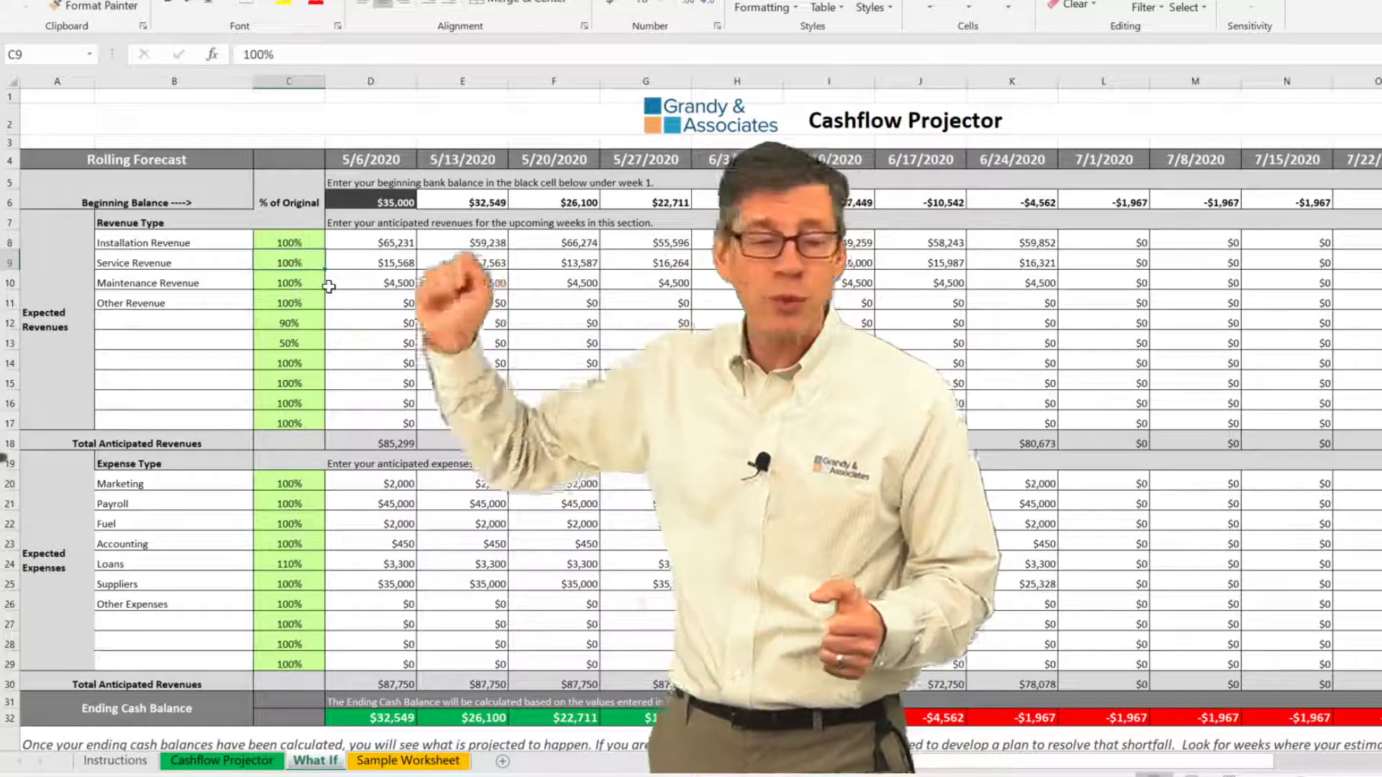
Set the percentage of original to 60% for Installation Revenue and 130% for Service Revenue.
{"action": "left_click", "coordinate": [291, 243]}
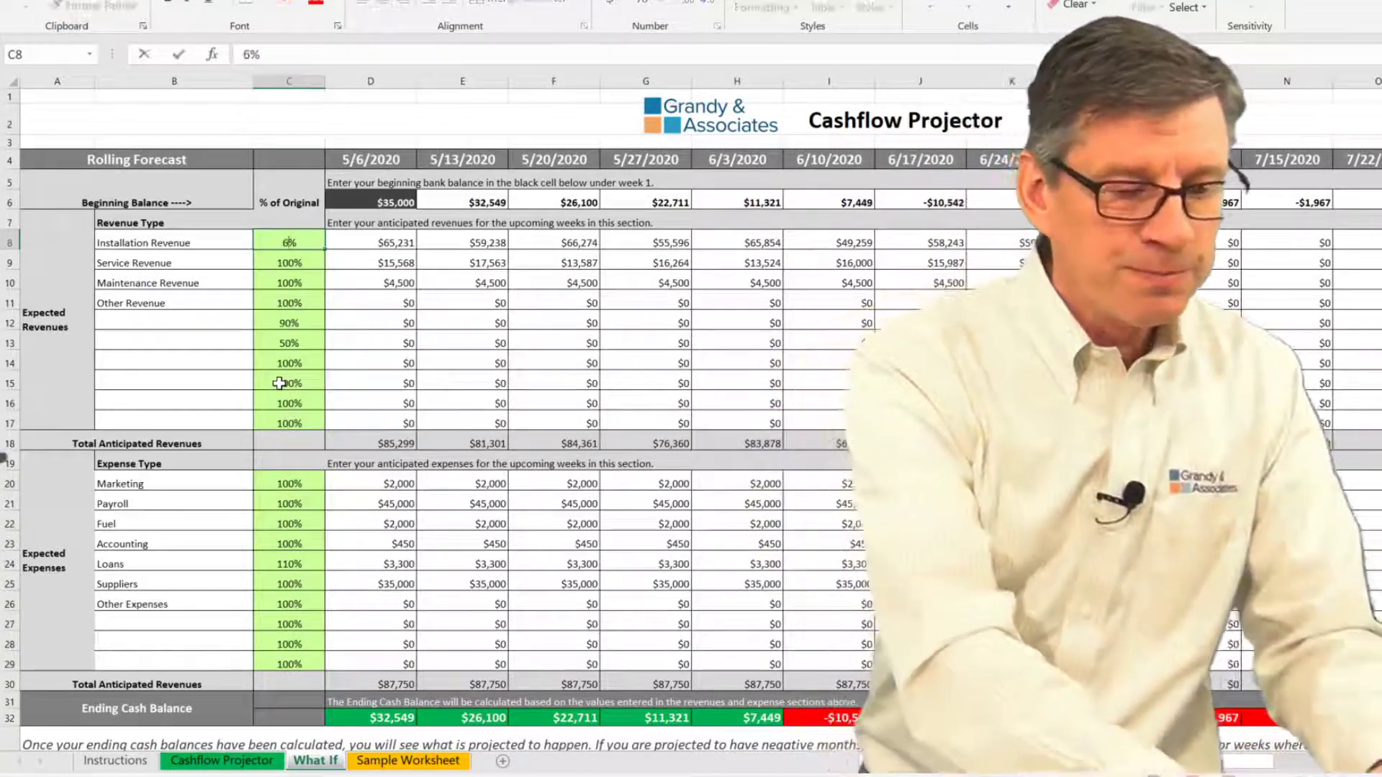
{"action": "type", "text": "60"}
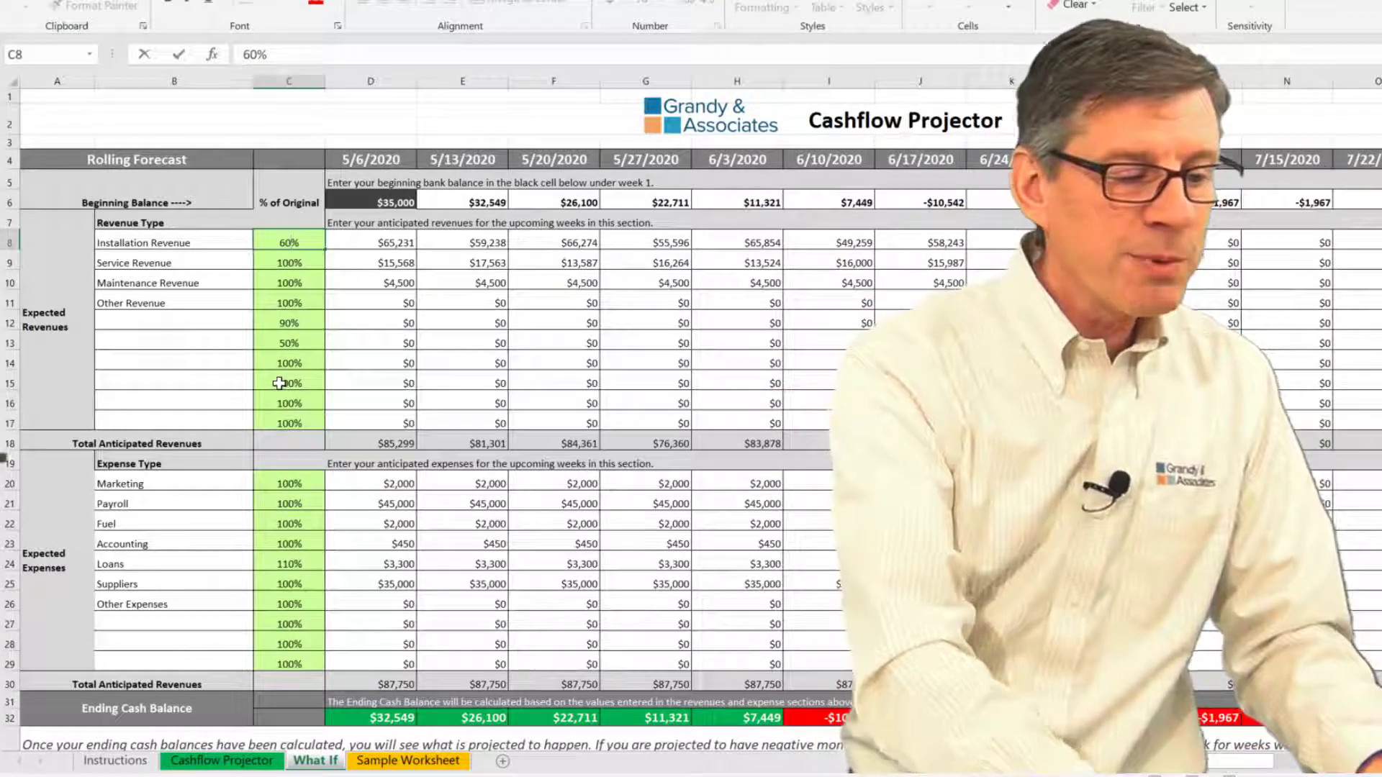
{"action": "key", "text": "Return"}
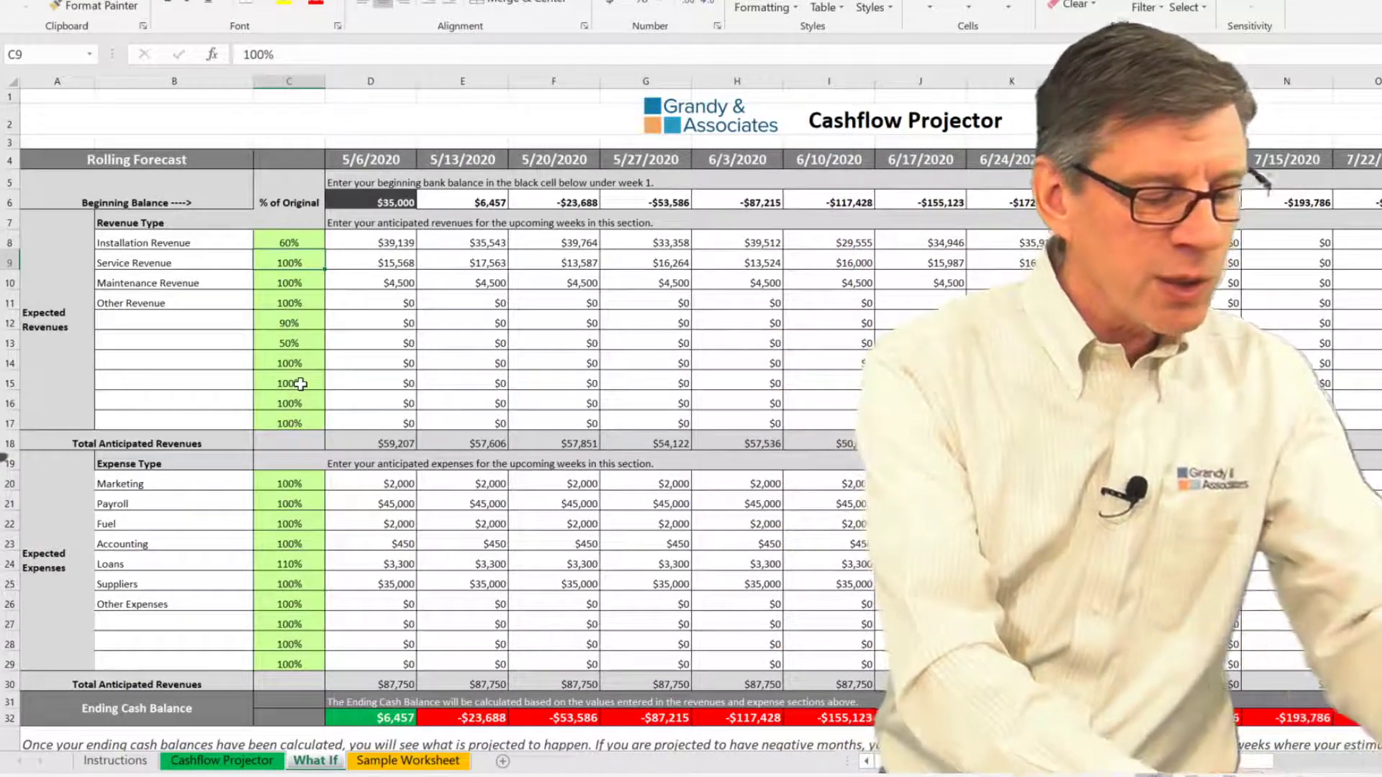
{"action": "type", "text": "130"}
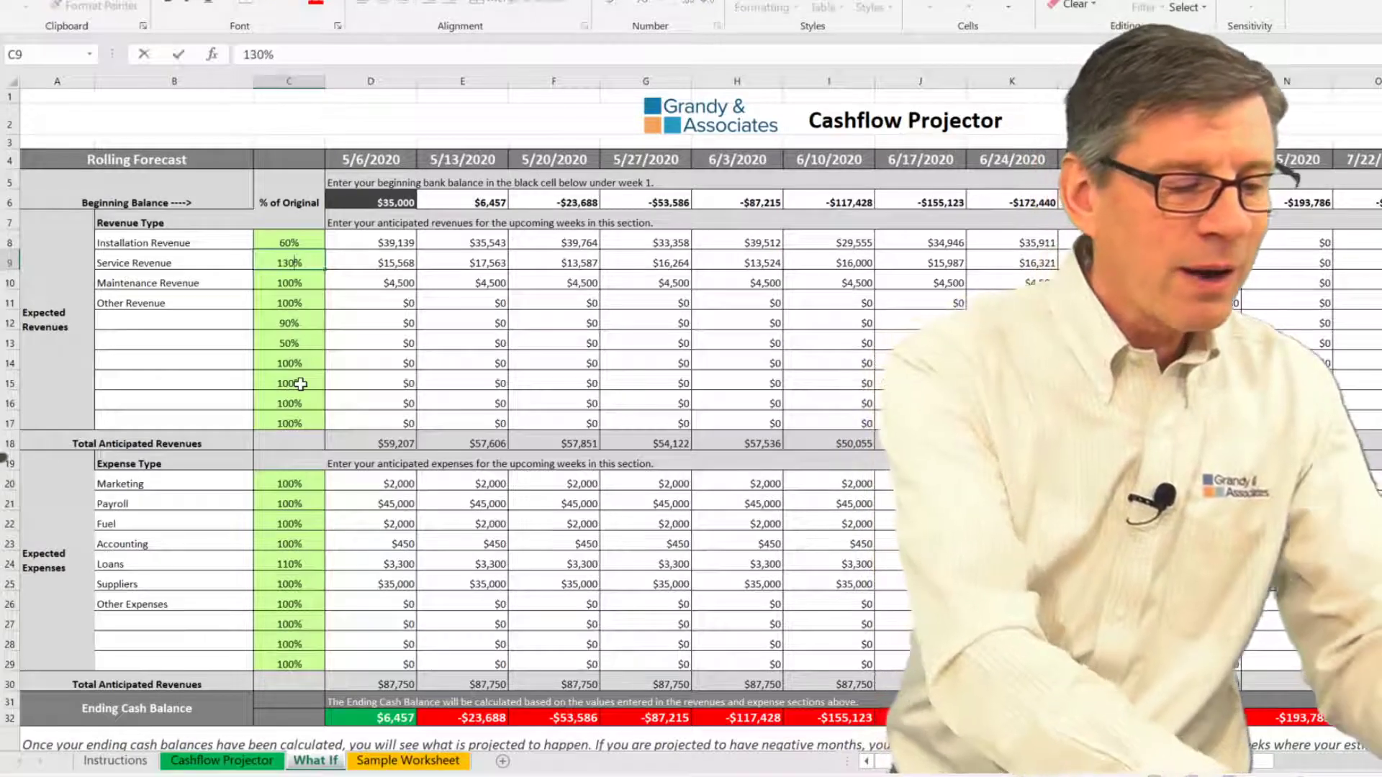
{"action": "key", "text": "Return"}
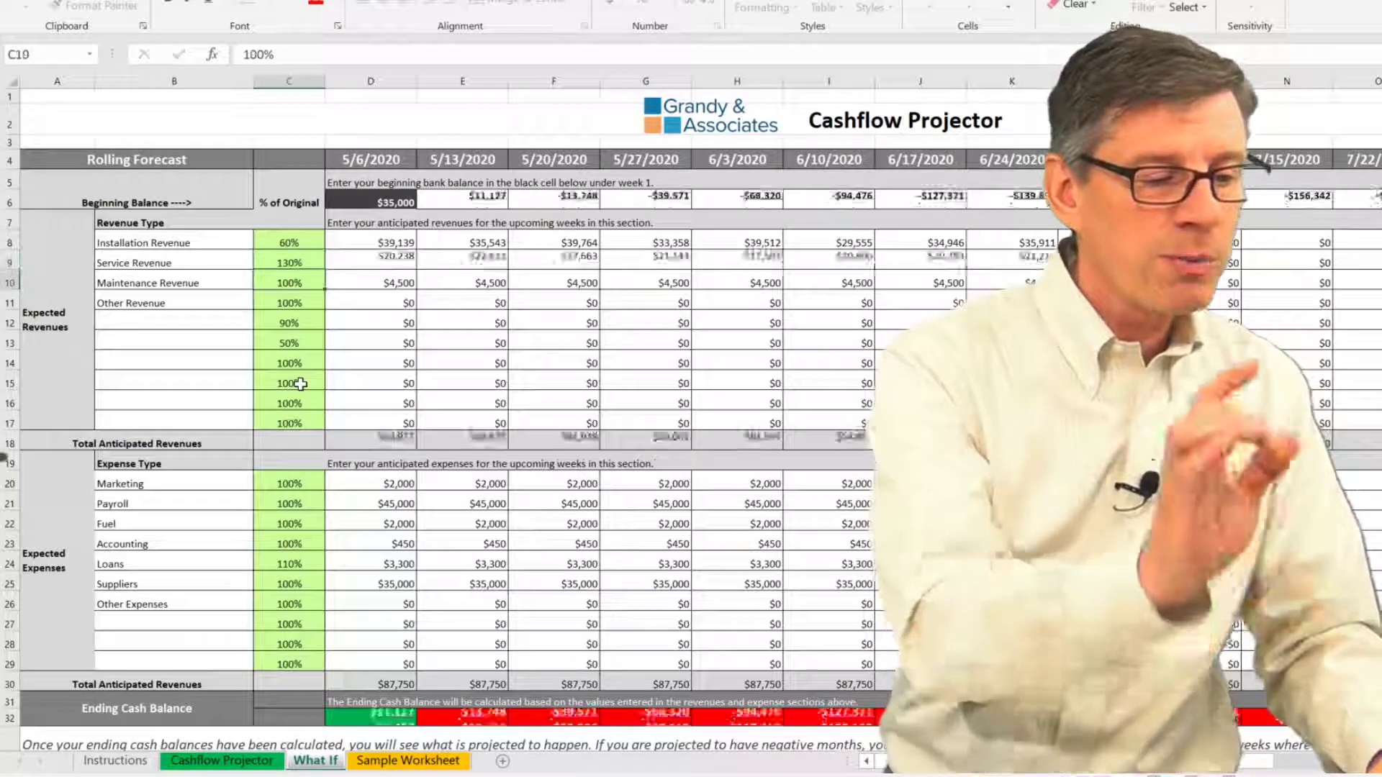